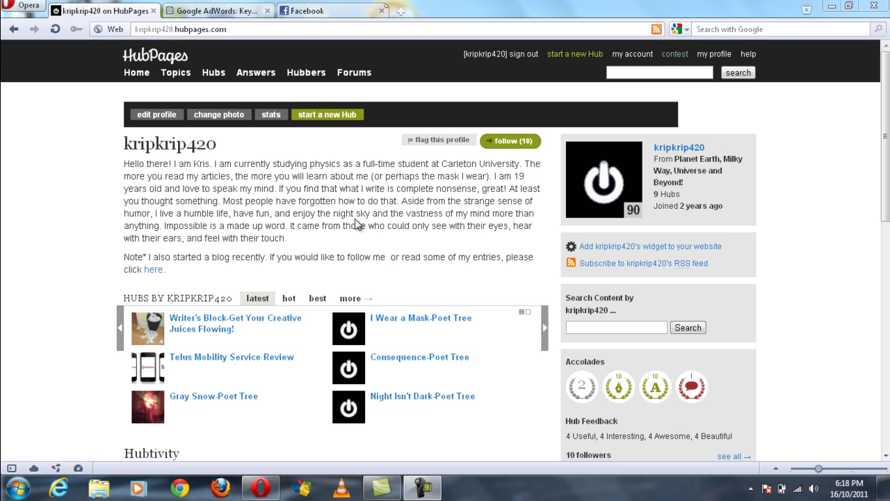
Start a new Hub on HubPages and switch to the Google AdWords keyword tool
{"action": "left_click", "coordinate": [574, 54]}
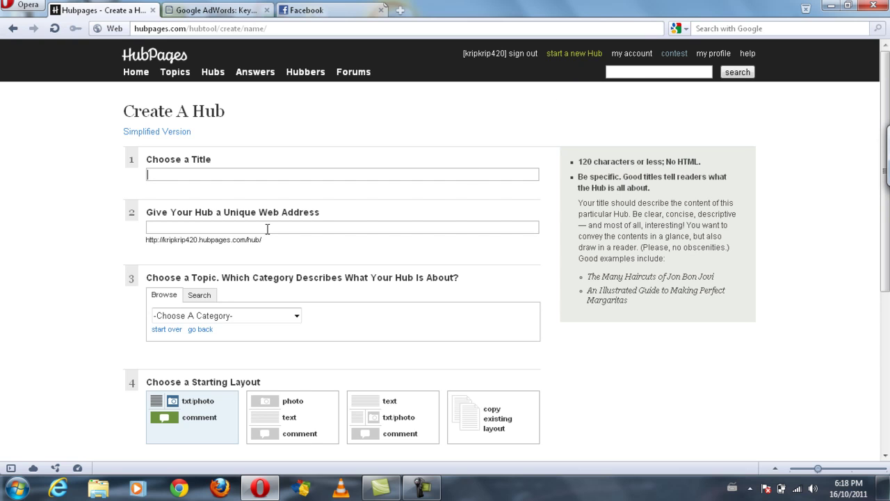
{"action": "left_click", "coordinate": [223, 12]}
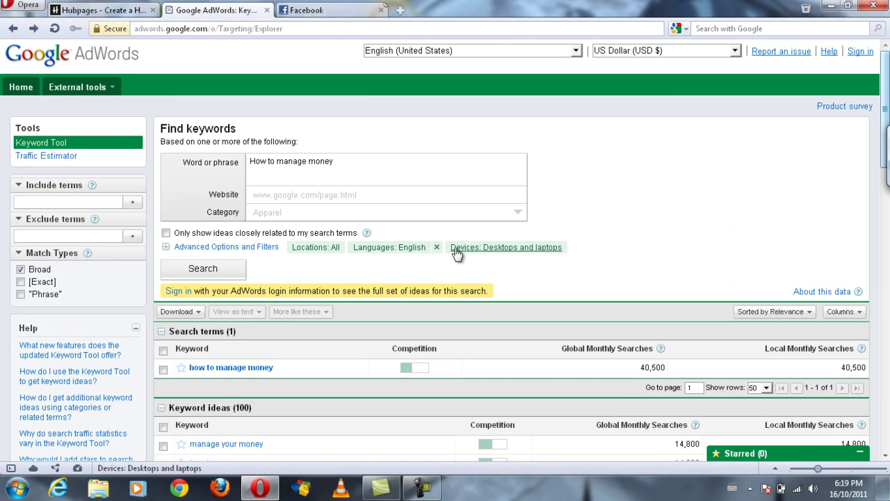
Review the global and local monthly searches of the keyword ideas for "How to manage money"
{"action": "left_click_drag", "start_coordinate": [339, 166], "coordinate": [233, 179]}
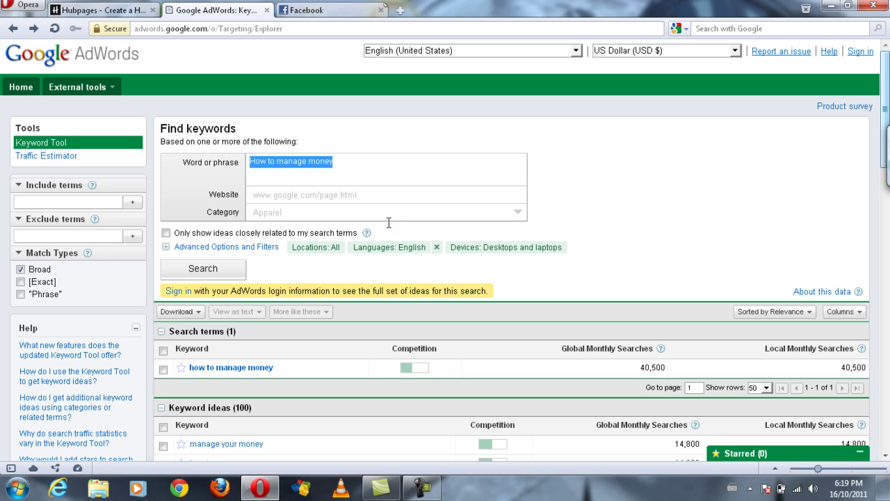
{"action": "left_click", "coordinate": [578, 165]}
{"action": "scroll", "coordinate": [241, 281], "scroll_direction": "down", "scroll_amount": 3}
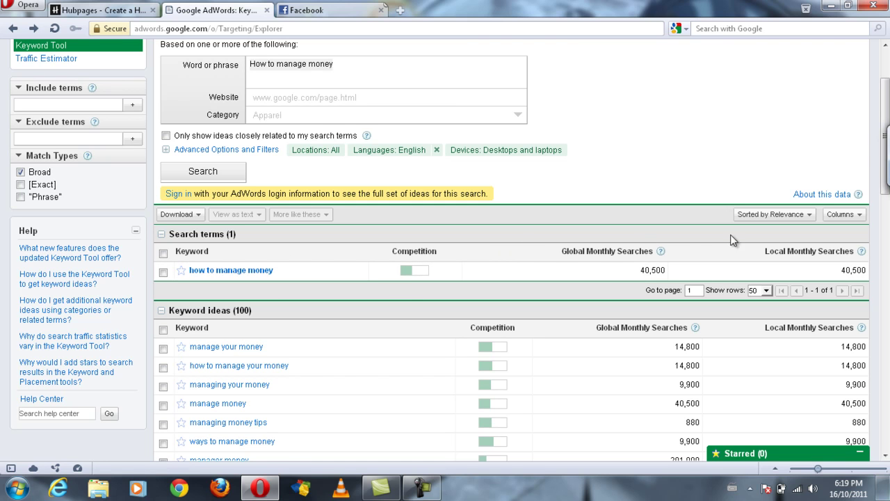
{"action": "left_click_drag", "start_coordinate": [886, 139], "coordinate": [886, 164]}
{"action": "scroll", "coordinate": [876, 155], "scroll_direction": "down", "scroll_amount": 3}
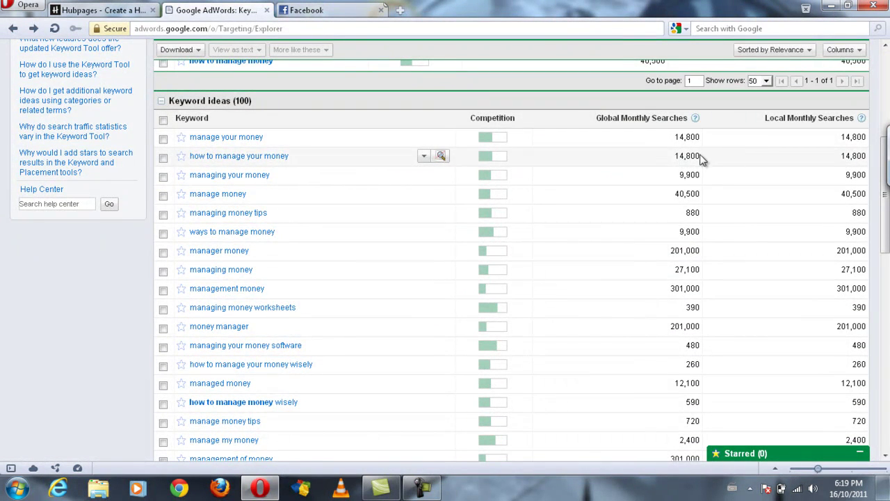
{"action": "scroll", "coordinate": [888, 237], "scroll_direction": "down", "scroll_amount": 3}
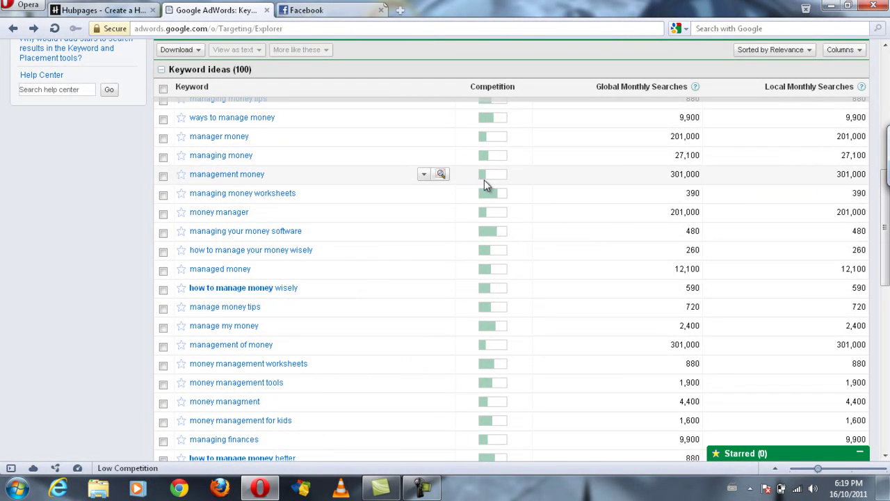
Compare the competition levels of the searched phrase and its related keyword ideas, including "management money"
{"action": "scroll", "coordinate": [258, 239], "scroll_direction": "up", "scroll_amount": 8}
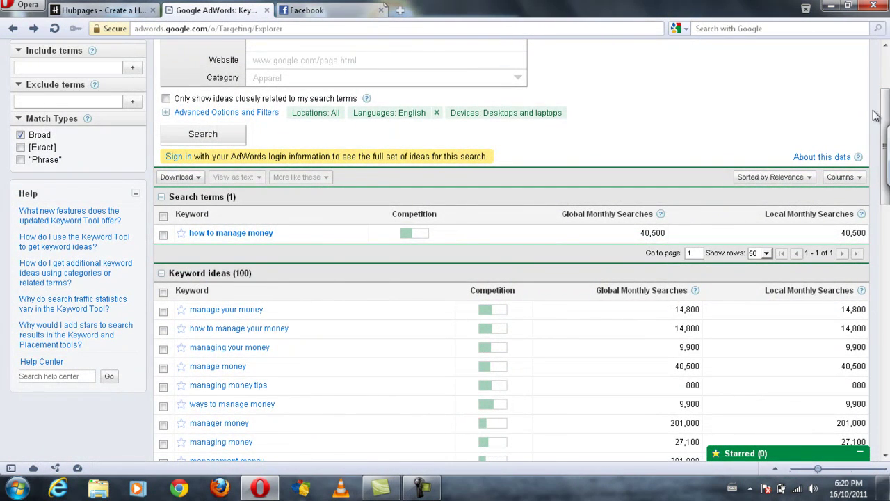
{"action": "scroll", "coordinate": [887, 215], "scroll_direction": "down", "scroll_amount": 5}
{"action": "scroll", "coordinate": [595, 209], "scroll_direction": "up", "scroll_amount": 3}
{"action": "scroll", "coordinate": [595, 209], "scroll_direction": "down", "scroll_amount": 2}
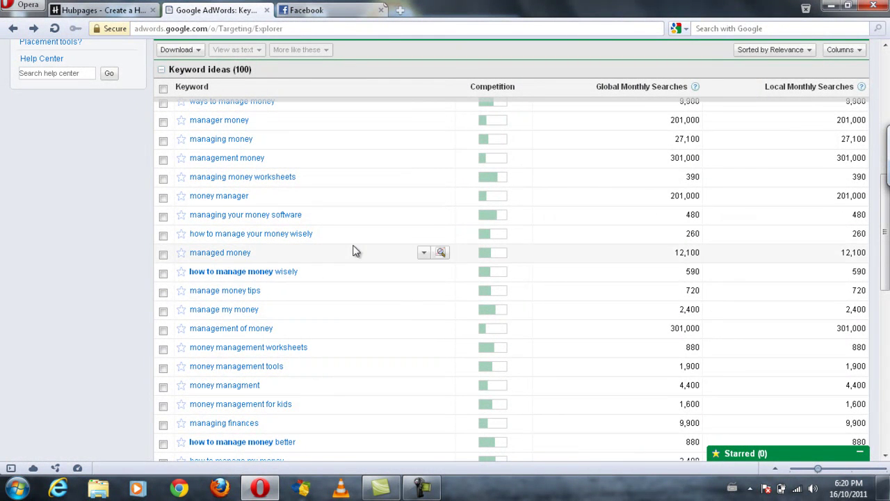
{"action": "mouse_move", "coordinate": [487, 160]}
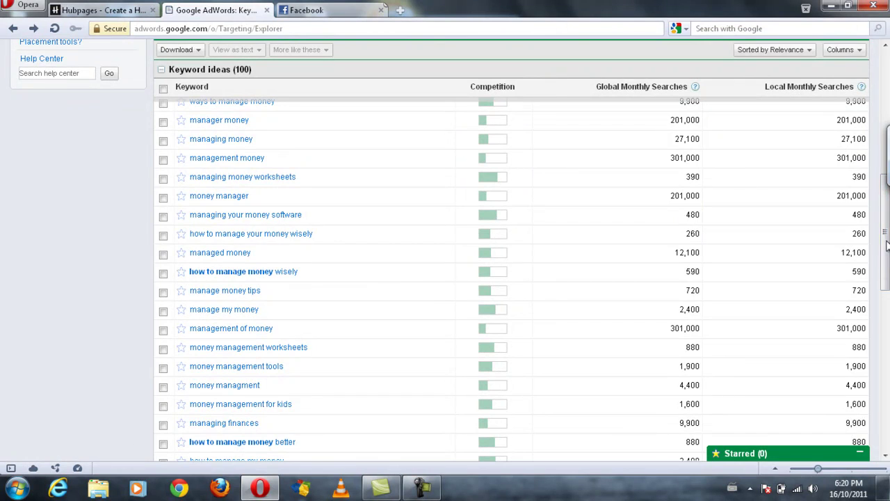
{"action": "scroll", "coordinate": [882, 139], "scroll_direction": "up", "scroll_amount": 5}
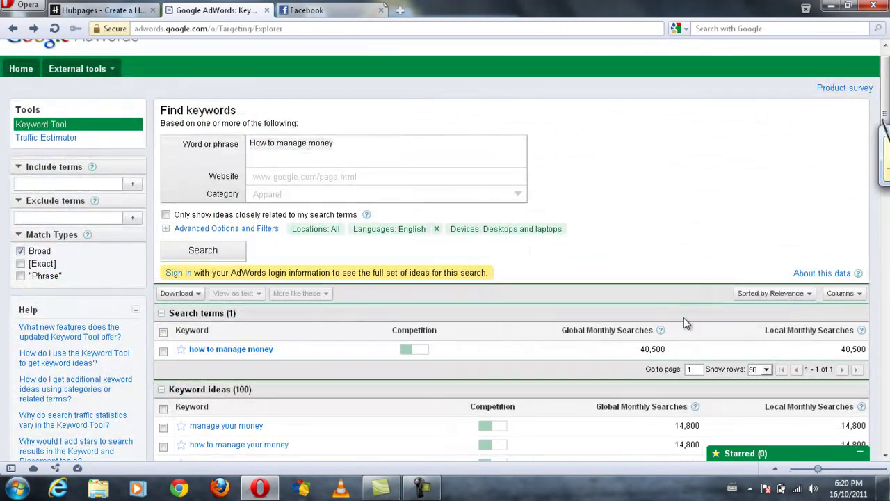
Look through the whole first page of keyword ideas for a suitable article title
{"action": "left_click_drag", "start_coordinate": [888, 80], "coordinate": [887, 124]}
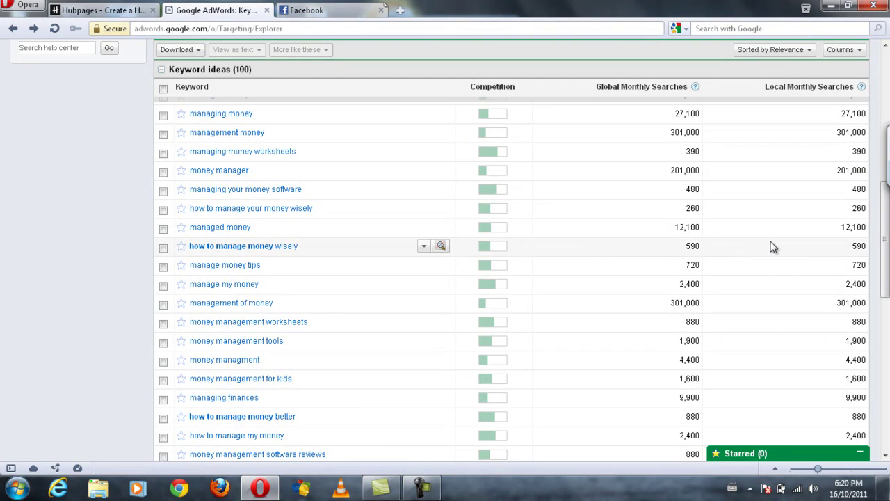
{"action": "scroll", "coordinate": [883, 235], "scroll_direction": "down", "scroll_amount": 1}
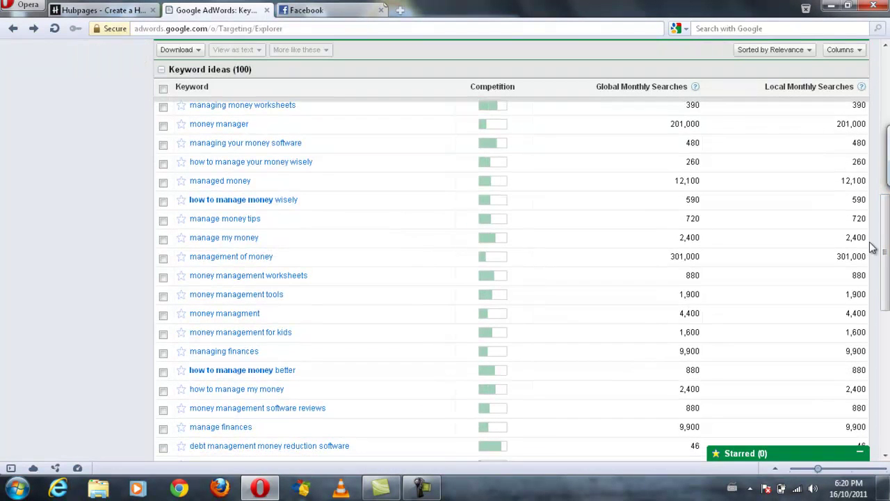
{"action": "scroll", "coordinate": [877, 232], "scroll_direction": "up", "scroll_amount": 3}
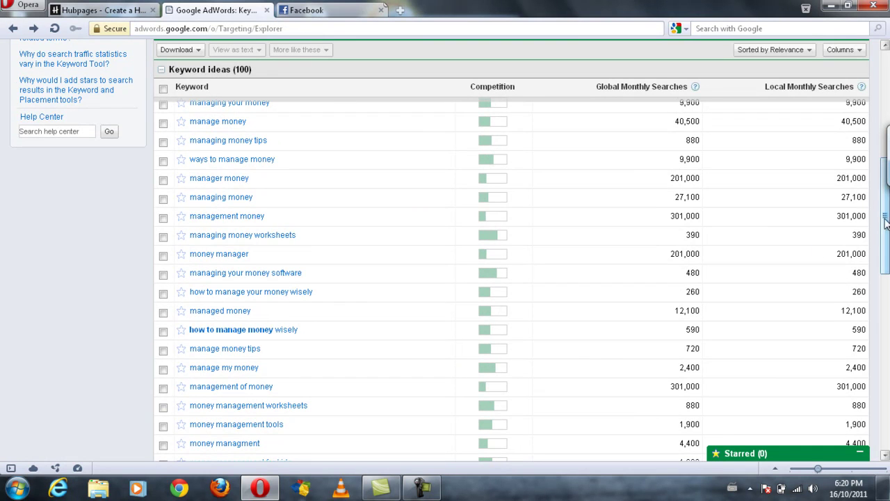
{"action": "scroll", "coordinate": [885, 217], "scroll_direction": "down", "scroll_amount": 2}
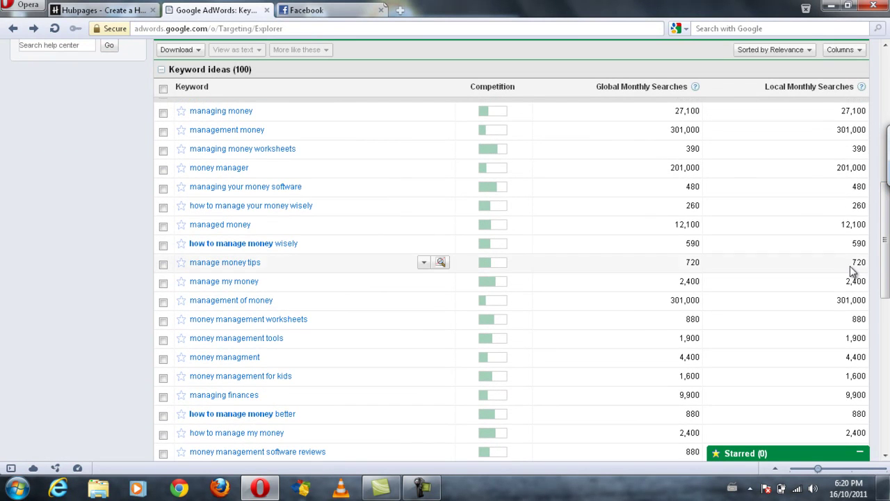
{"action": "scroll", "coordinate": [886, 217], "scroll_direction": "down", "scroll_amount": 10}
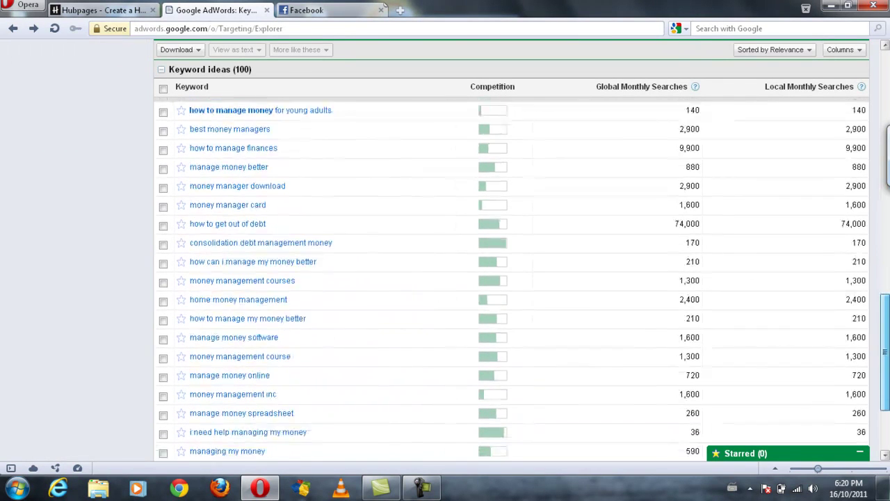
{"action": "scroll", "coordinate": [445, 313], "scroll_direction": "up", "scroll_amount": 8}
{"action": "scroll", "coordinate": [446, 313], "scroll_direction": "down", "scroll_amount": 8}
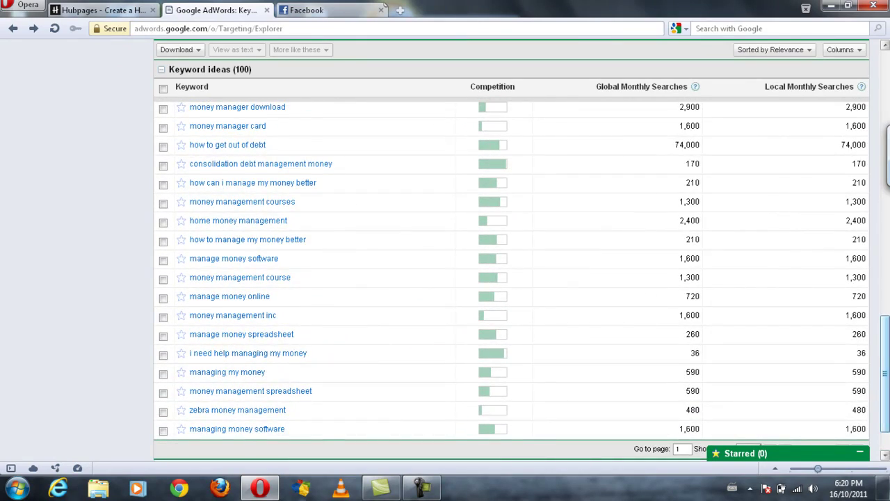
{"action": "scroll", "coordinate": [855, 355], "scroll_direction": "up", "scroll_amount": 5}
{"action": "scroll", "coordinate": [445, 279], "scroll_direction": "up", "scroll_amount": 8}
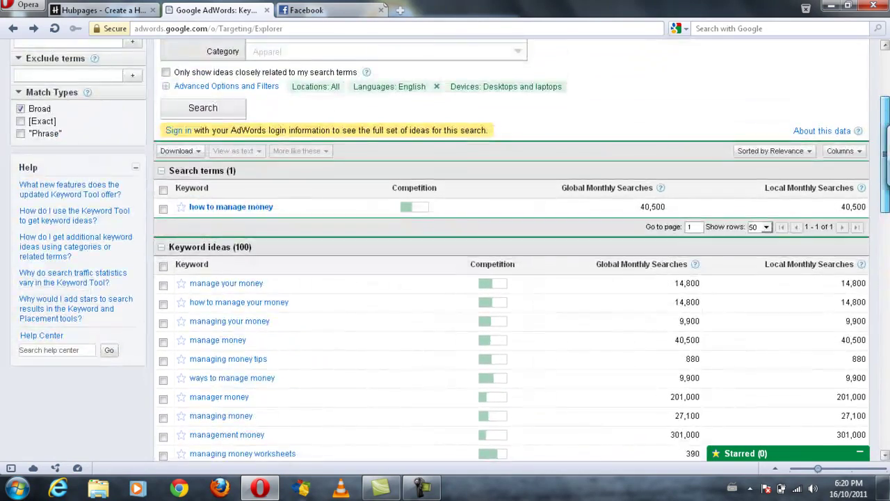
{"action": "scroll", "coordinate": [445, 278], "scroll_direction": "down", "scroll_amount": 10}
{"action": "scroll", "coordinate": [445, 278], "scroll_direction": "down", "scroll_amount": 5}
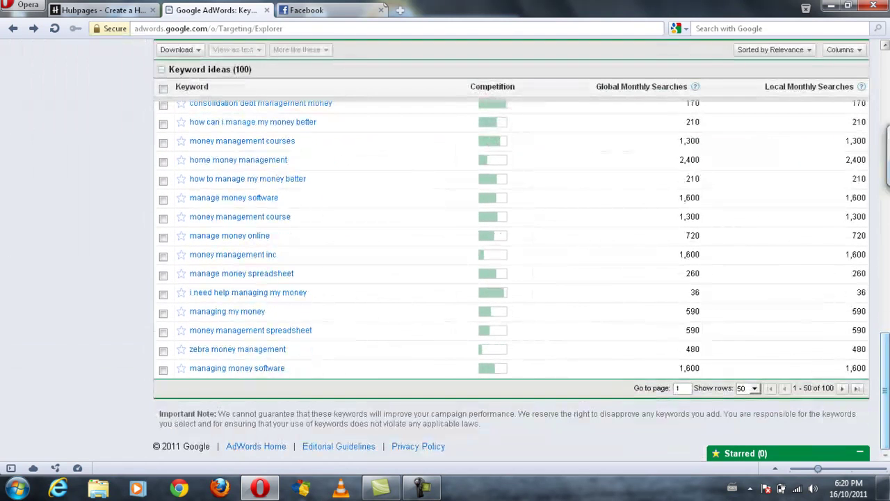
Show the second page of keyword ideas and review its keywords and search volumes
{"action": "left_click", "coordinate": [841, 388]}
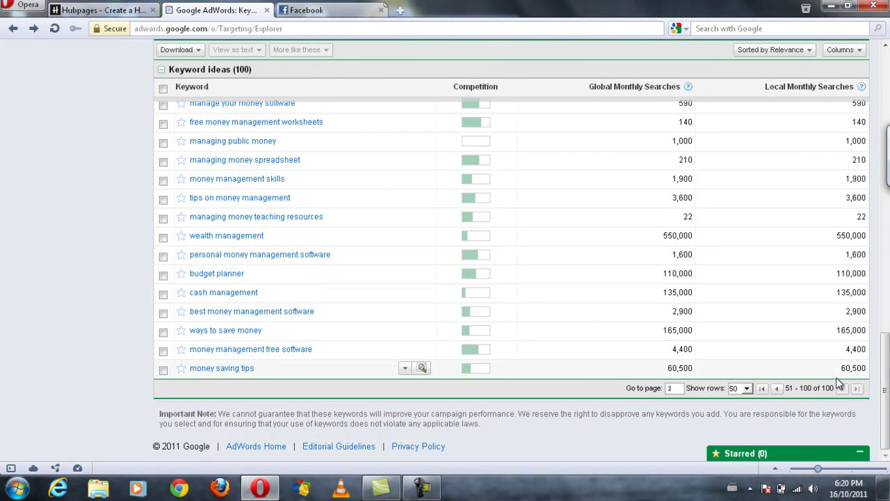
{"action": "scroll", "coordinate": [724, 331], "scroll_direction": "up", "scroll_amount": 3}
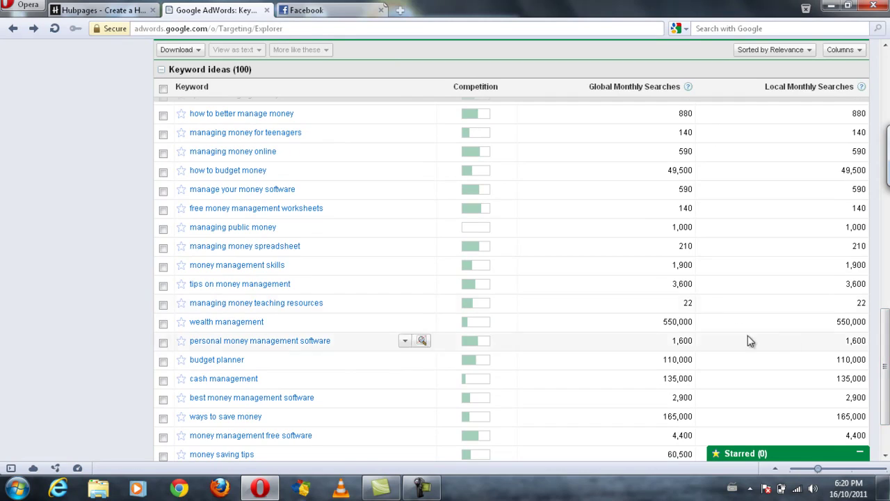
{"action": "scroll", "coordinate": [237, 158], "scroll_direction": "up", "scroll_amount": 15}
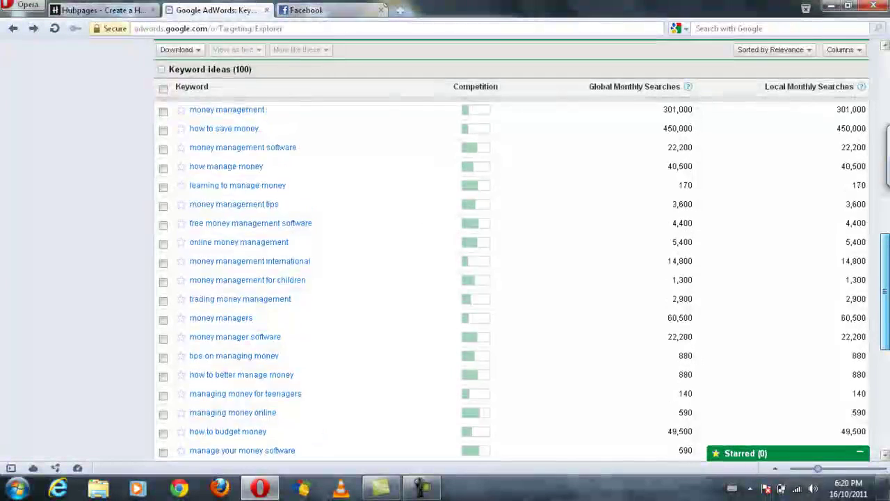
{"action": "scroll", "coordinate": [812, 286], "scroll_direction": "up", "scroll_amount": 10}
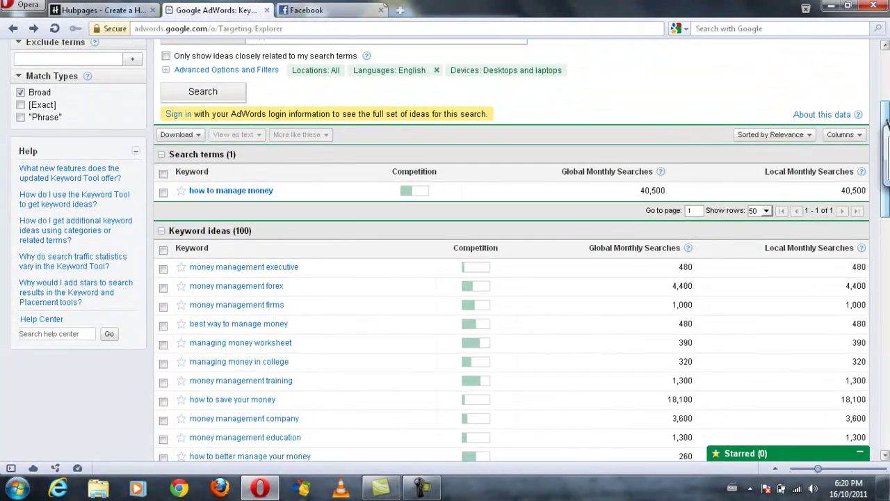
{"action": "scroll", "coordinate": [882, 132], "scroll_direction": "down", "scroll_amount": 1}
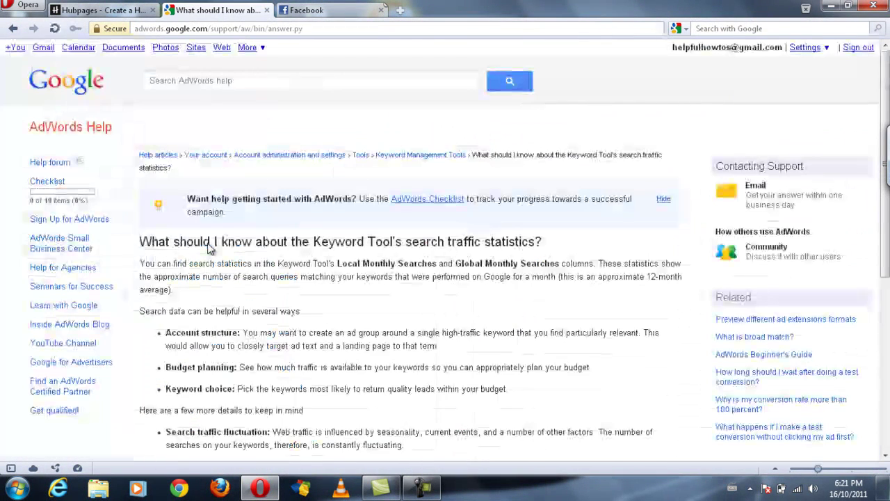
Return to the Create A Hub form and try the title "Money Management Tips" with its matching web address
{"action": "left_click", "coordinate": [99, 10]}
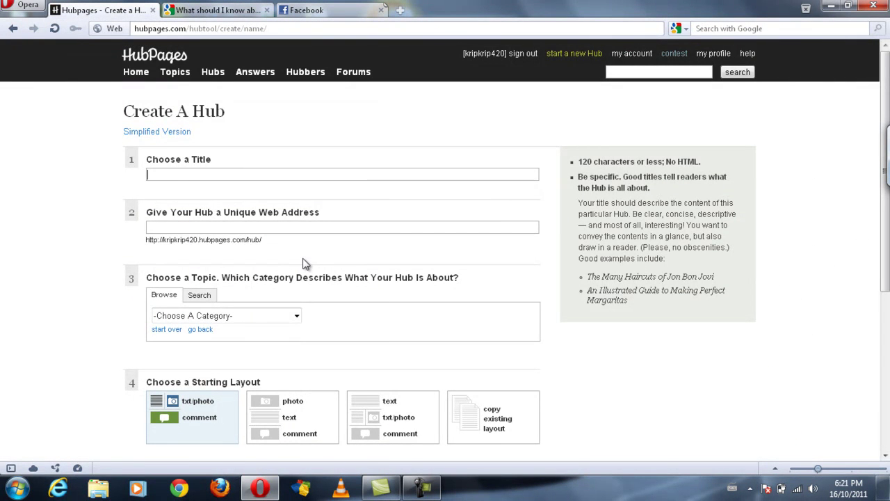
{"action": "type", "text": "Money Management Tips"}
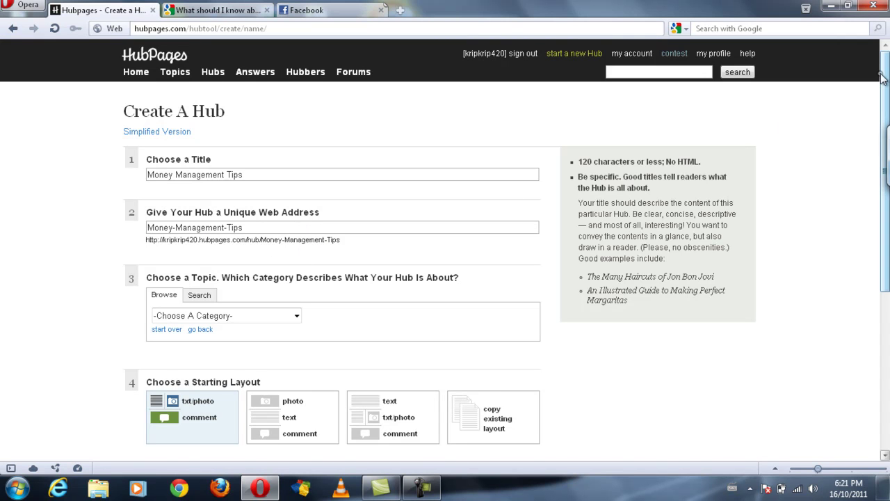
{"action": "scroll", "coordinate": [882, 78], "scroll_direction": "down", "scroll_amount": 1}
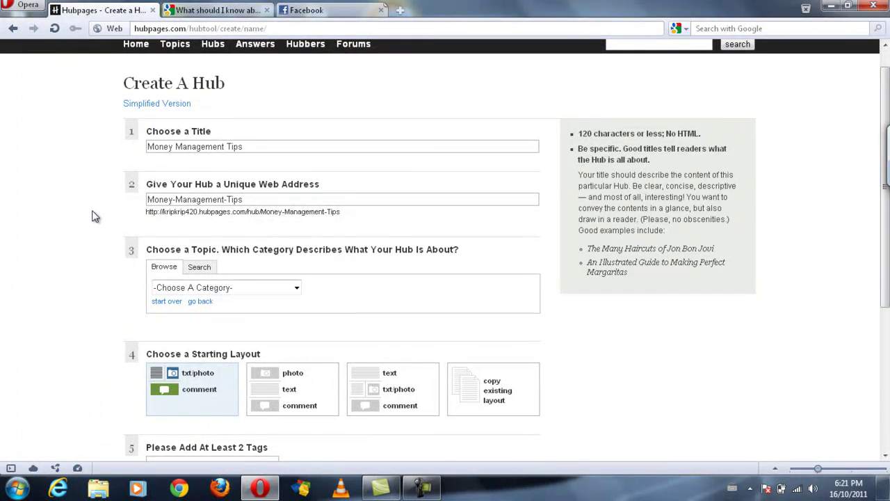
{"action": "left_click", "coordinate": [50, 203]}
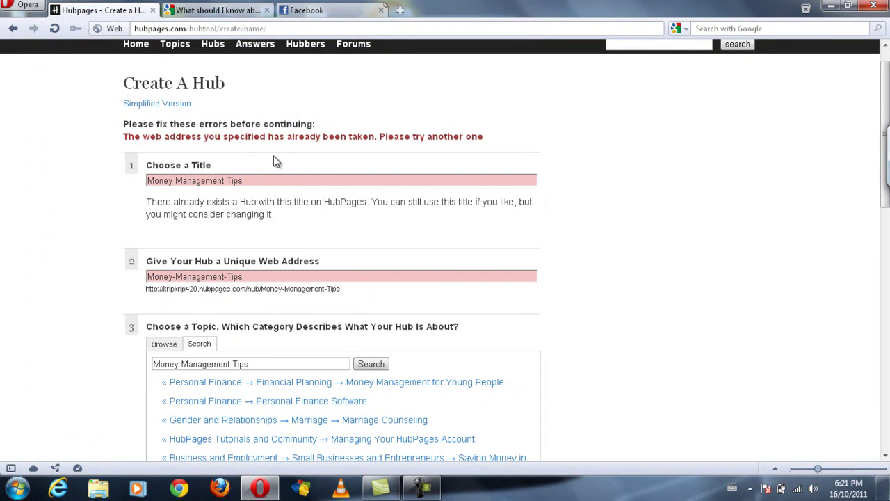
Try the Hub title "Helpful Money Management Tips" and check its matching web address
{"action": "left_click", "coordinate": [147, 182]}
{"action": "scroll", "coordinate": [194, 174], "scroll_direction": "down", "scroll_amount": 5}
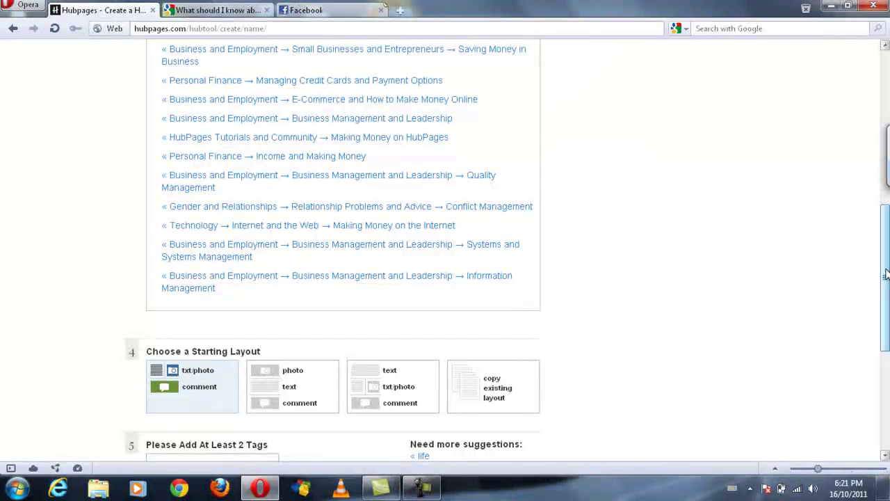
{"action": "scroll", "coordinate": [885, 258], "scroll_direction": "up", "scroll_amount": 7}
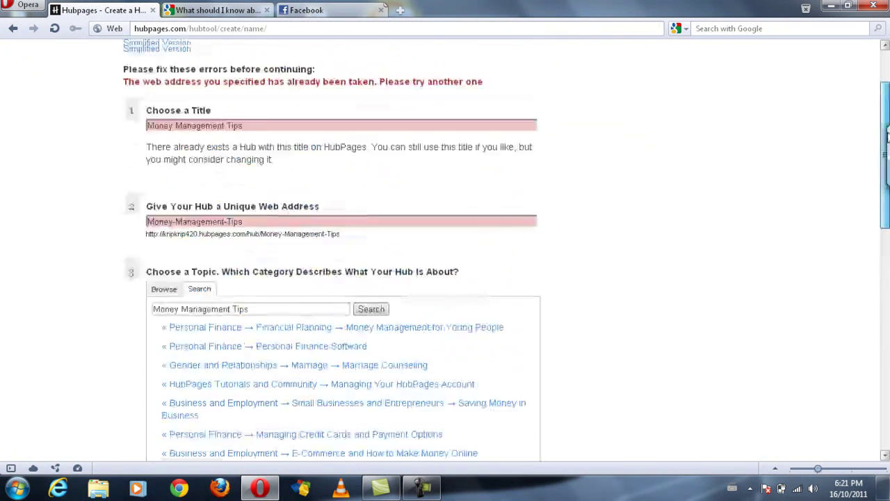
{"action": "left_click", "coordinate": [147, 209]}
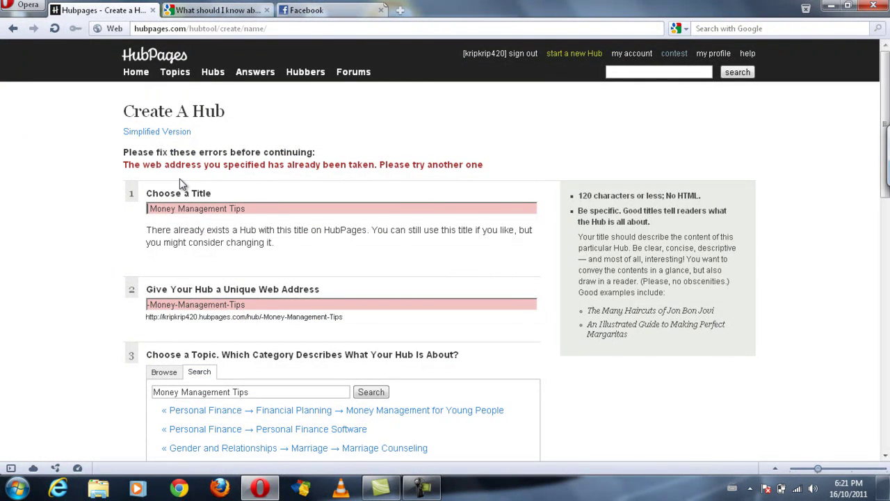
{"action": "type", "text": "Helpful"}
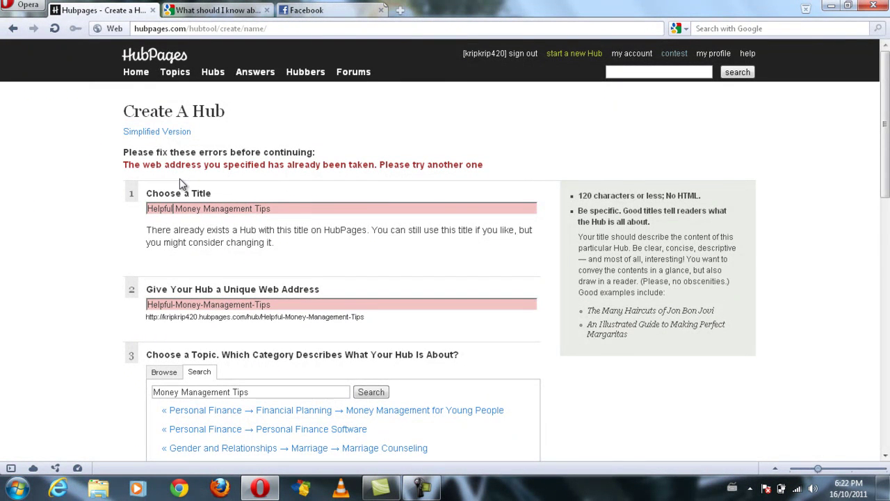
{"action": "left_click", "coordinate": [391, 304]}
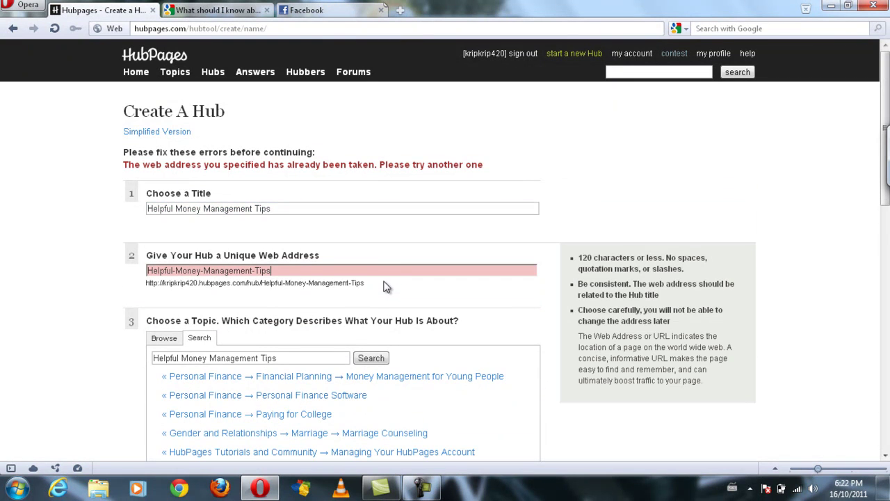
{"action": "left_click", "coordinate": [7, 271]}
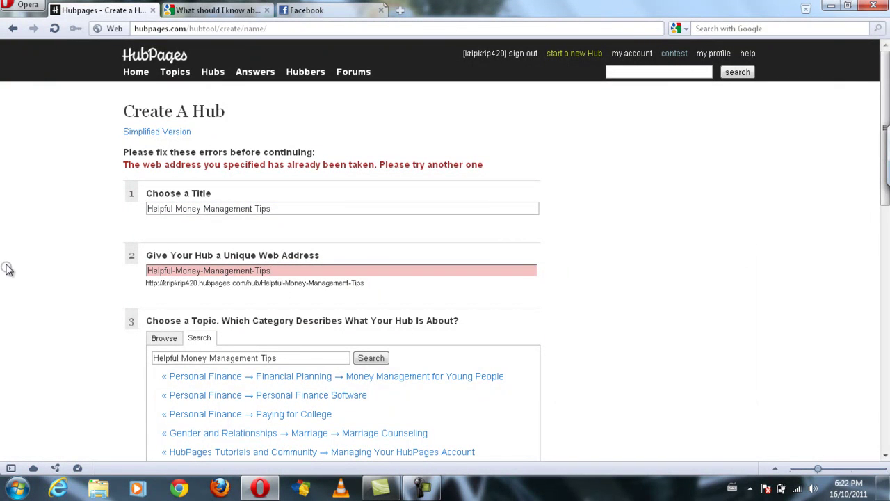
Replace the Hub title with the placeholder "hgjhgmghmcmchgmfdhx" and check its matching web address
{"action": "left_click", "coordinate": [320, 207]}
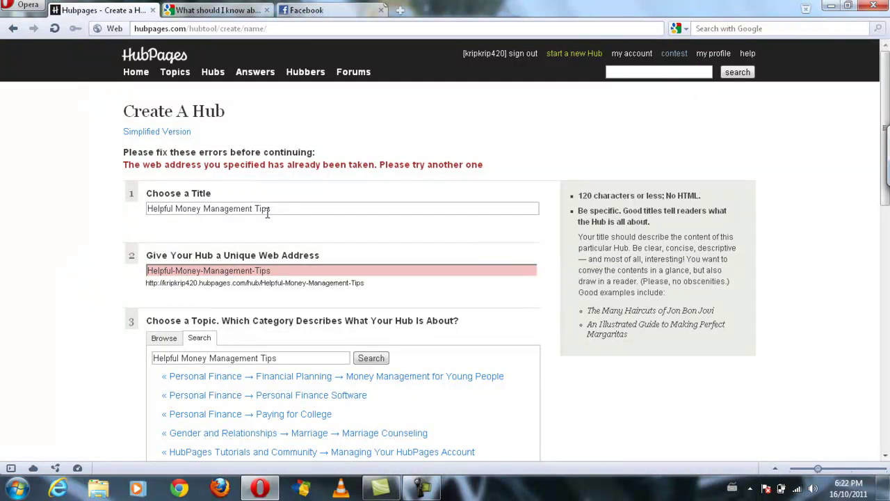
{"action": "key", "text": "BackSpace"}
{"action": "key", "text": "BackSpace"}
{"action": "key", "text": "BackSpace"}
{"action": "key", "text": "BackSpace"}
{"action": "key", "text": "BackSpace"}
{"action": "key", "text": "BackSpace"}
{"action": "key", "text": "BackSpace"}
{"action": "key", "text": "BackSpace"}
{"action": "key", "text": "BackSpace"}
{"action": "key", "text": "BackSpace"}
{"action": "key", "text": "BackSpace"}
{"action": "key", "text": "BackSpace"}
{"action": "key", "text": "BackSpace"}
{"action": "key", "text": "BackSpace"}
{"action": "key", "text": "BackSpace"}
{"action": "key", "text": "BackSpace"}
{"action": "key", "text": "BackSpace"}
{"action": "key", "text": "BackSpace"}
{"action": "key", "text": "BackSpace"}
{"action": "key", "text": "BackSpace"}
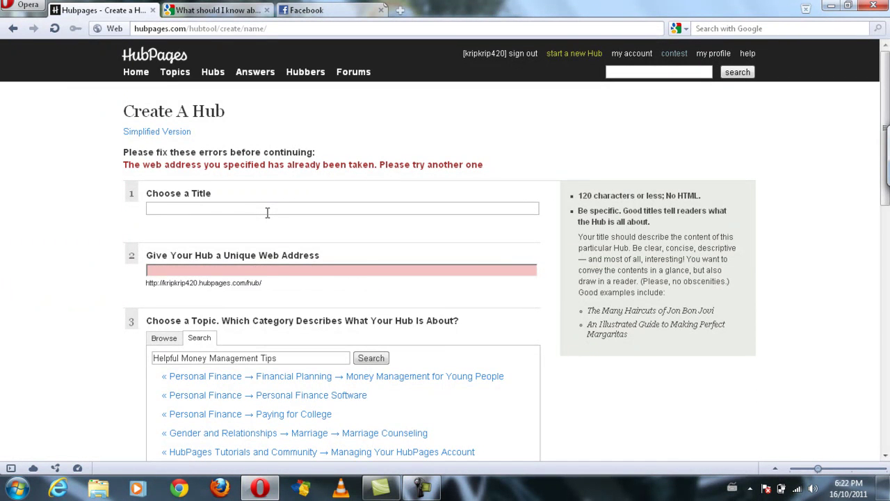
{"action": "type", "text": "hgjhgmghmcmchgmfdhx"}
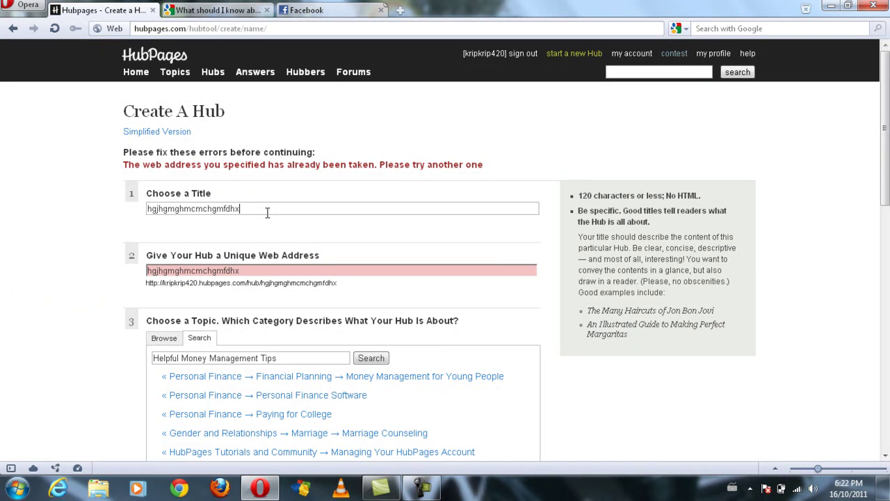
{"action": "left_click", "coordinate": [112, 234]}
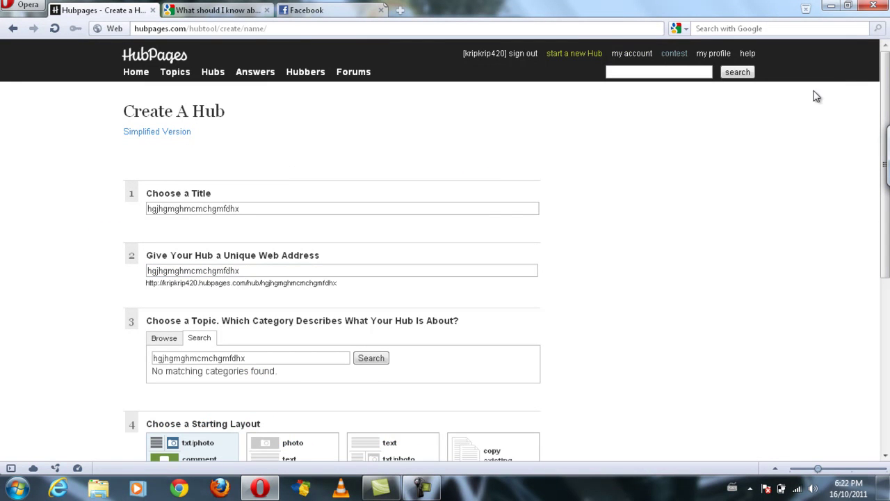
Compare the browse and search options for choosing the Hub's topic
{"action": "scroll", "coordinate": [871, 82], "scroll_direction": "down", "scroll_amount": 3}
{"action": "scroll", "coordinate": [519, 228], "scroll_direction": "down", "scroll_amount": 5}
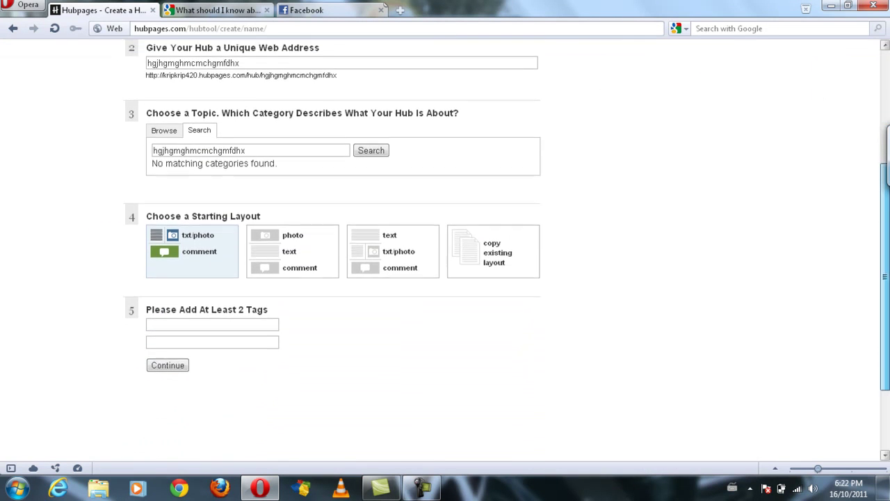
{"action": "left_click", "coordinate": [166, 123]}
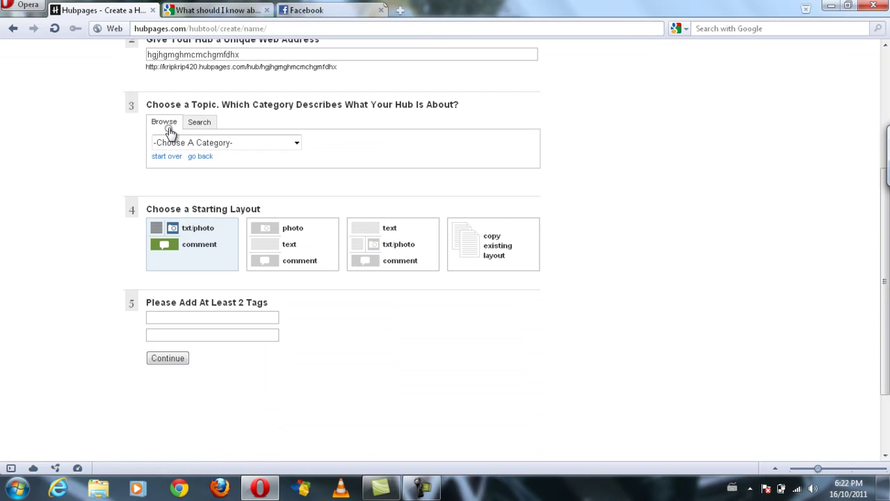
{"action": "left_click", "coordinate": [216, 142]}
{"action": "left_click", "coordinate": [211, 123]}
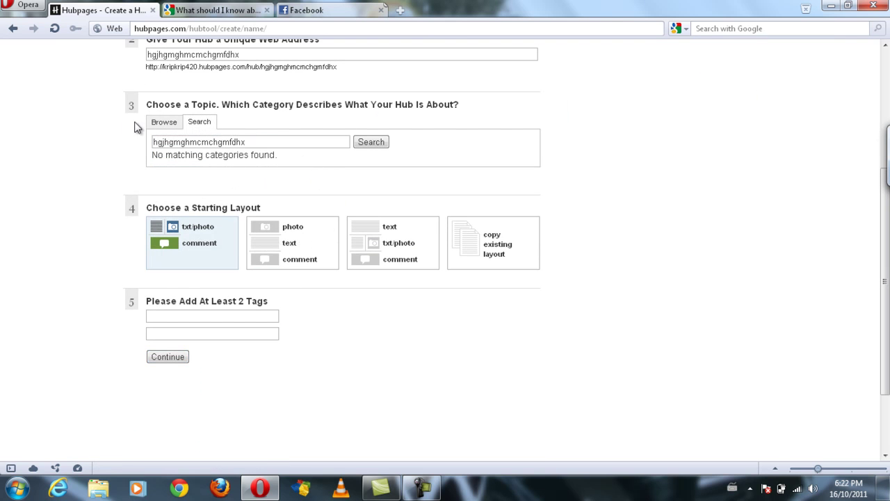
{"action": "left_click", "coordinate": [164, 122]}
{"action": "left_click", "coordinate": [216, 125]}
{"action": "left_click_drag", "start_coordinate": [263, 142], "coordinate": [174, 143]}
Browse the topic categories and choose Technology, Consumer Electronics and Personal Gadgets, Digital Cameras
{"action": "left_click", "coordinate": [156, 124]}
{"action": "left_click", "coordinate": [296, 143]}
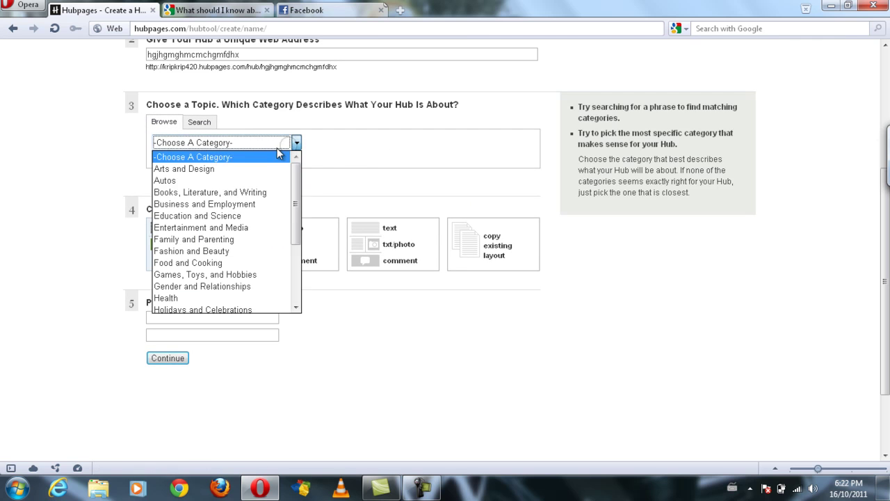
{"action": "scroll", "coordinate": [292, 230], "scroll_direction": "down", "scroll_amount": 3}
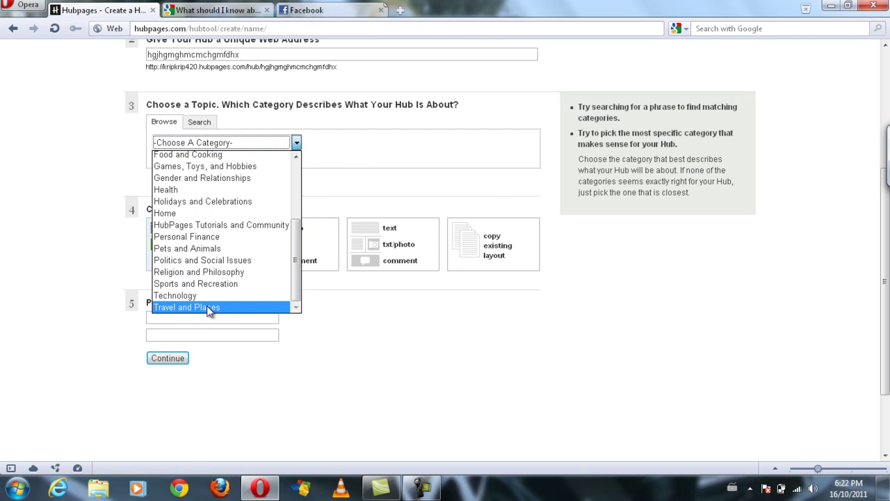
{"action": "left_click", "coordinate": [198, 295]}
{"action": "left_click", "coordinate": [302, 145]}
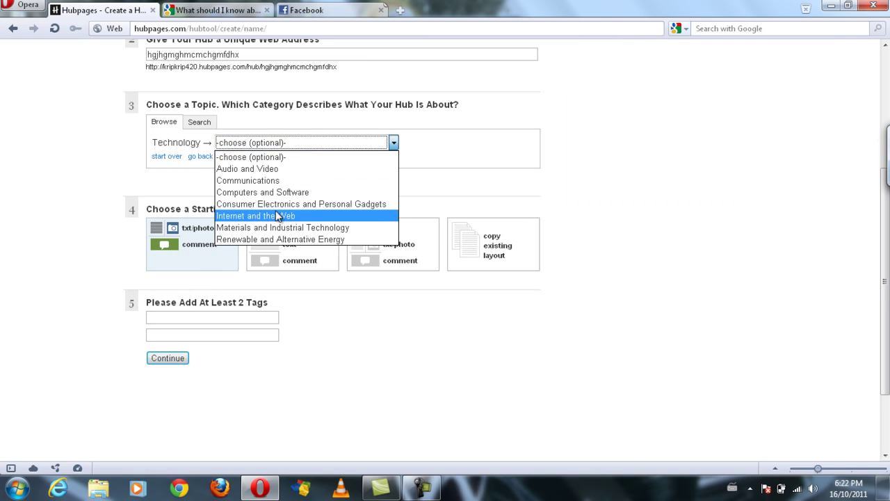
{"action": "left_click", "coordinate": [334, 203]}
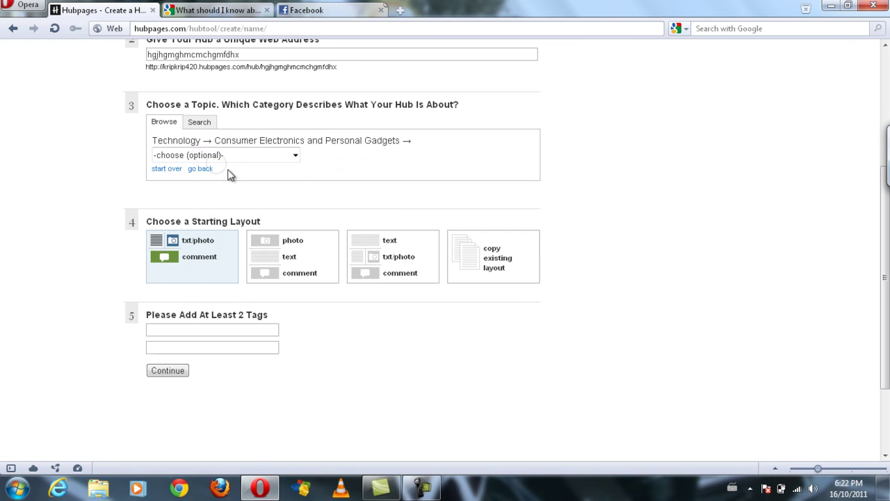
{"action": "left_click", "coordinate": [295, 155]}
{"action": "left_click", "coordinate": [225, 216]}
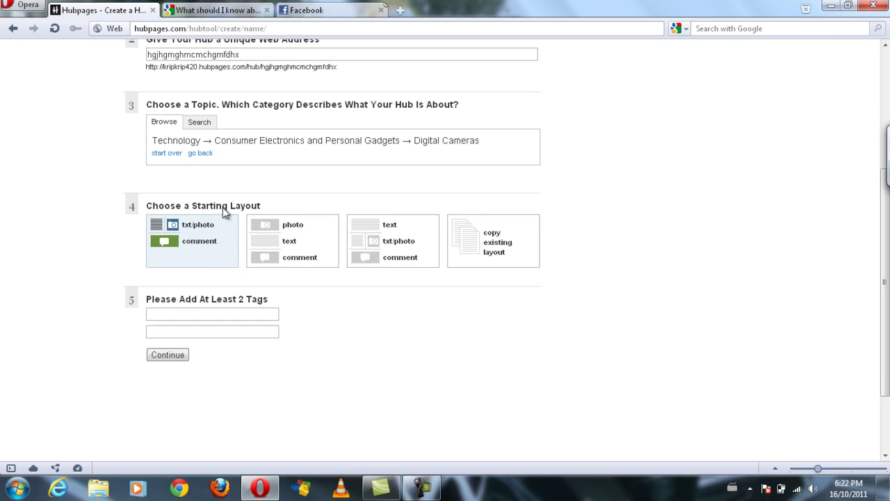
Choose the text, txt/photo and comment starting layout and create the Hub with the tags "advice" and "how to"
{"action": "left_click", "coordinate": [413, 236]}
{"action": "left_click", "coordinate": [186, 314]}
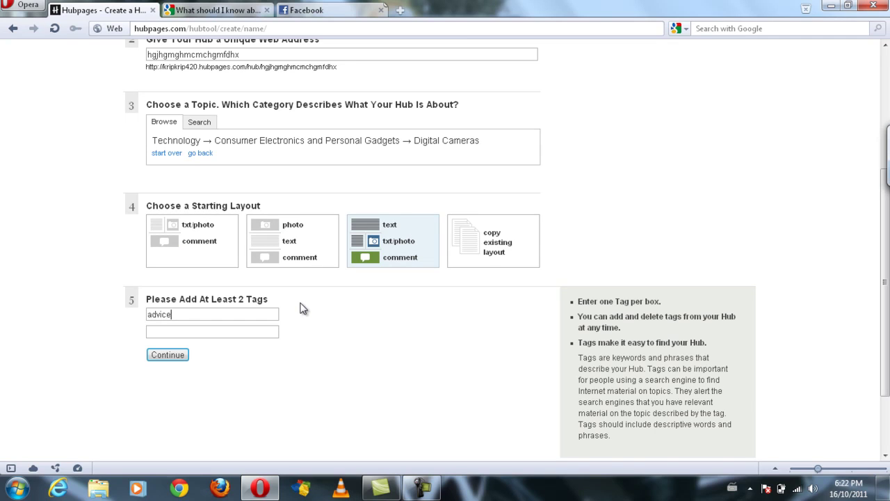
{"action": "left_click", "coordinate": [235, 332]}
{"action": "type", "text": "how to"}
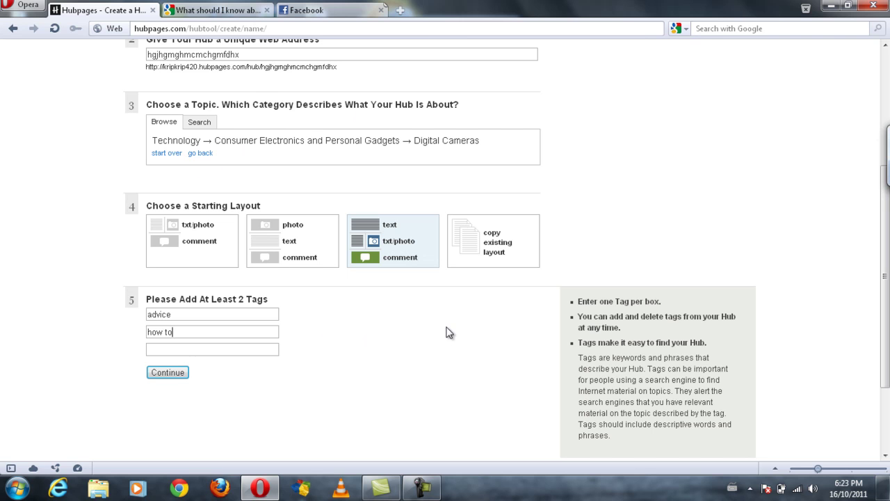
{"action": "left_click", "coordinate": [172, 372]}
{"action": "left_click", "coordinate": [719, 195]}
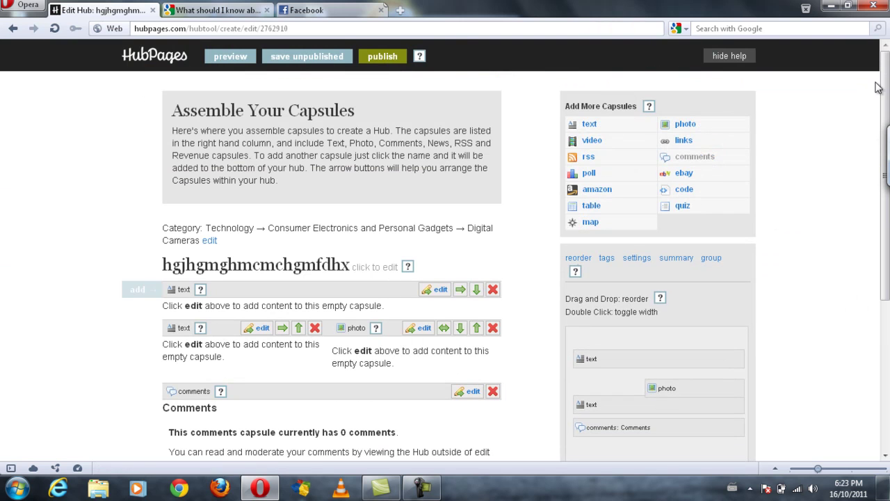
Give the first text capsule the subtitle "gfdghshsd" and the body text "grshdxgfsghd"
{"action": "mouse_move", "coordinate": [885, 83]}
{"action": "left_mouse_down"}
{"action": "mouse_move", "coordinate": [885, 139]}
{"action": "mouse_move", "coordinate": [885, 88]}
{"action": "left_mouse_up"}
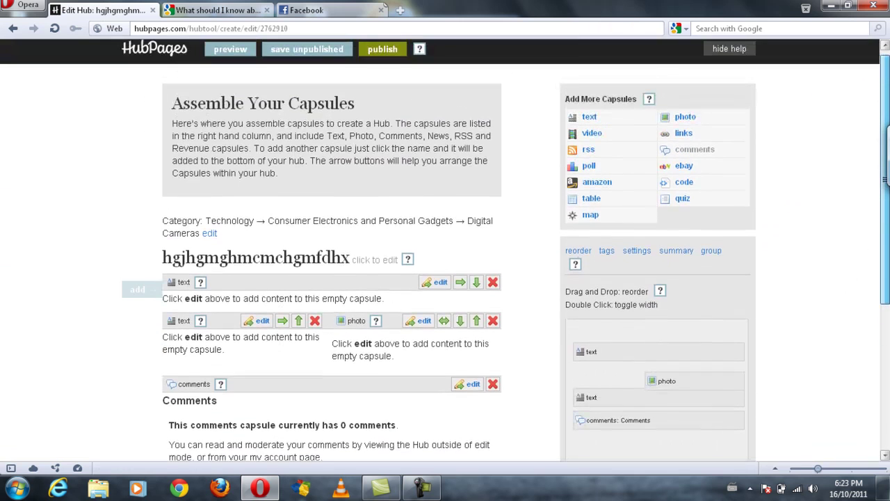
{"action": "scroll", "coordinate": [471, 276], "scroll_direction": "down", "scroll_amount": 1}
{"action": "scroll", "coordinate": [471, 275], "scroll_direction": "up", "scroll_amount": 1}
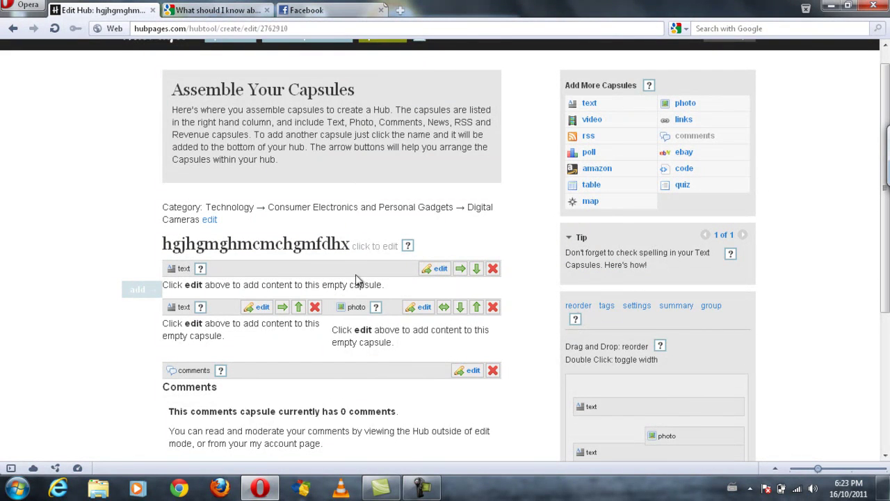
{"action": "left_click", "coordinate": [443, 270]}
{"action": "left_click", "coordinate": [367, 134]}
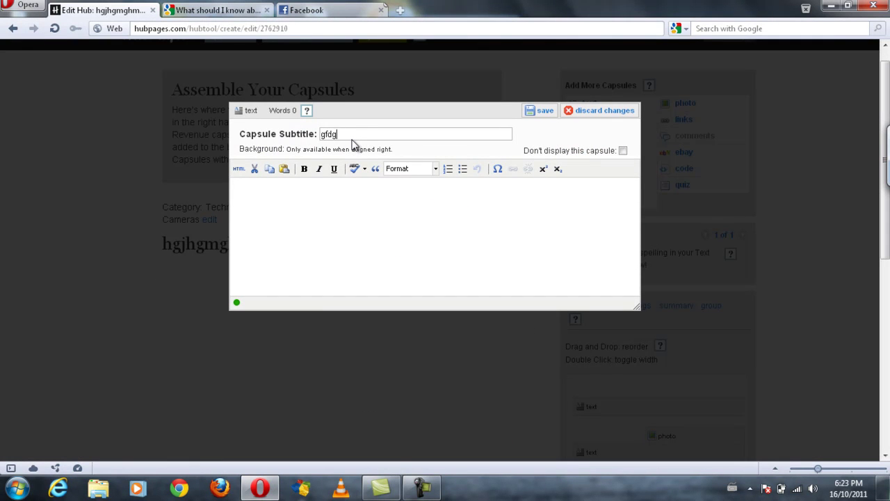
{"action": "left_click", "coordinate": [240, 281]}
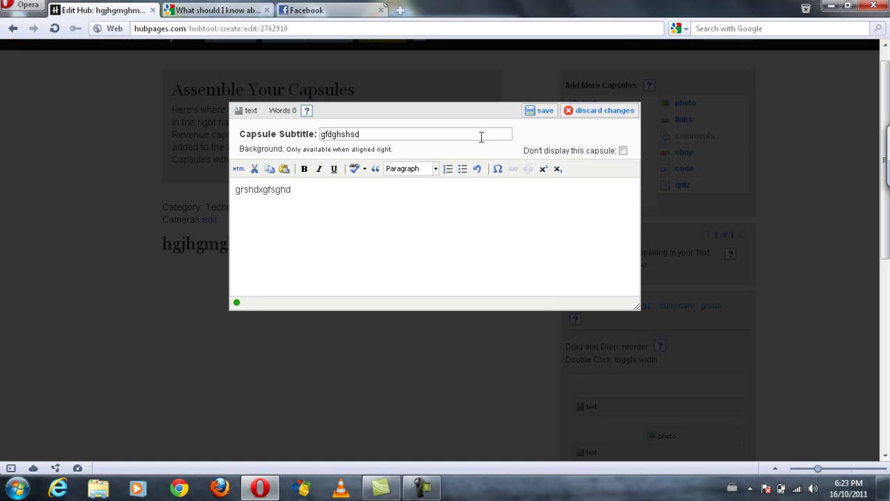
Look at the text capsule's paragraph formats, then try block-quote formatting on its body text and remove it again
{"action": "left_click", "coordinate": [435, 169]}
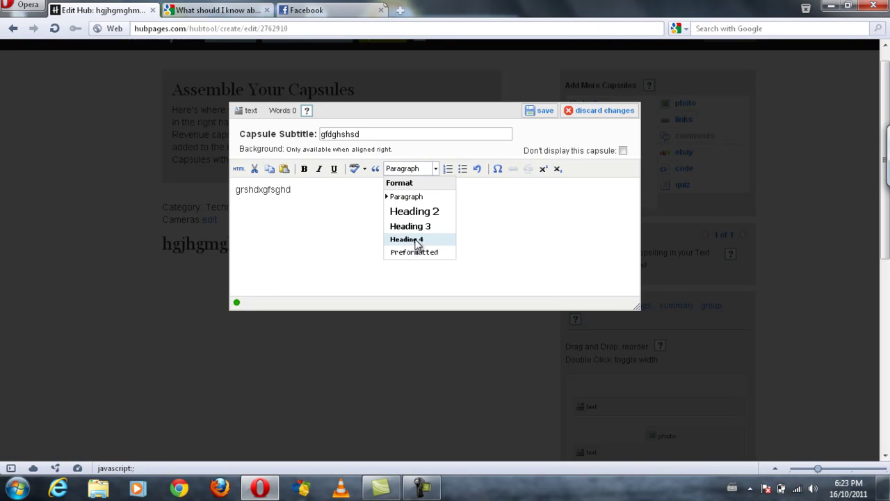
{"action": "left_click", "coordinate": [362, 201]}
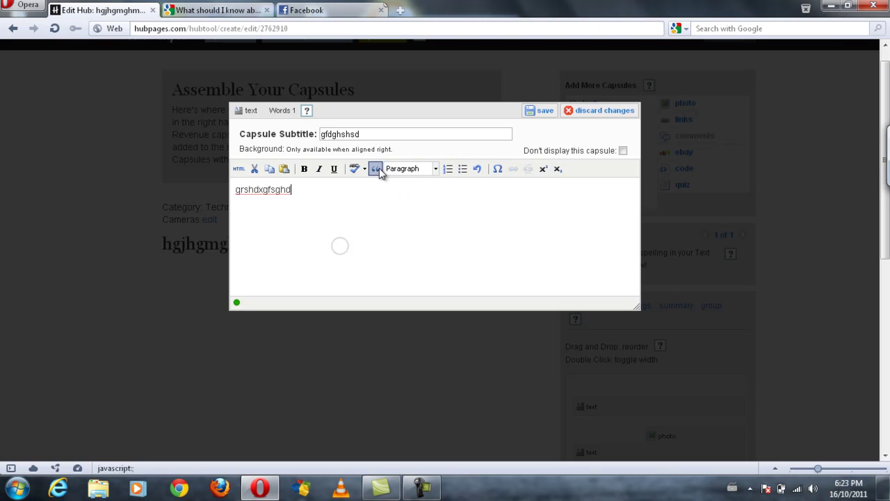
{"action": "left_click", "coordinate": [376, 169]}
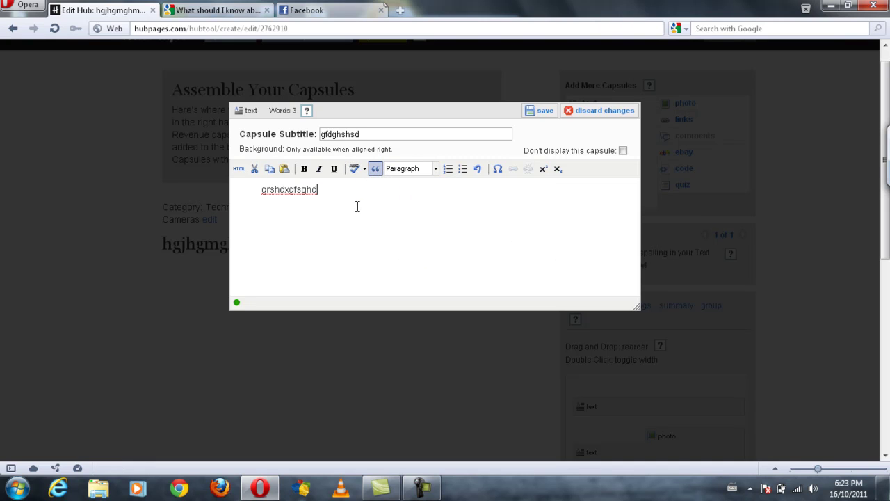
{"action": "left_click", "coordinate": [375, 170]}
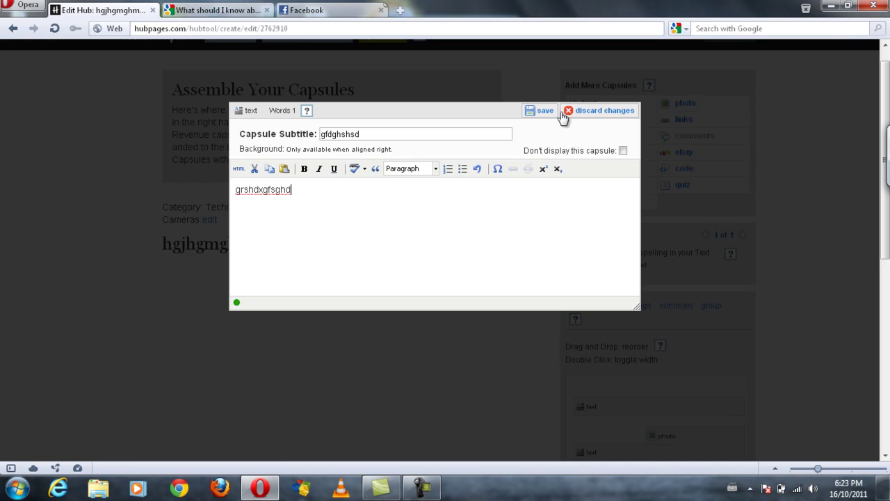
Save the text capsule and add further text, photo and video capsules to the Hub
{"action": "left_click", "coordinate": [541, 111]}
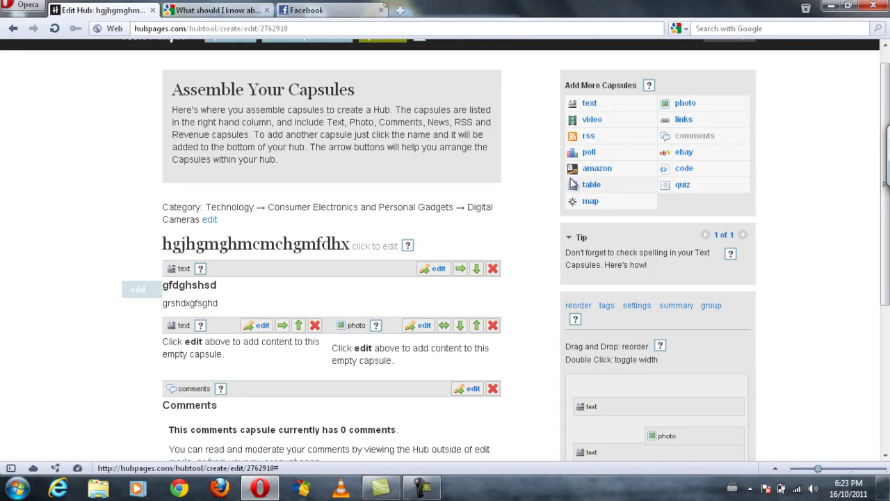
{"action": "left_click", "coordinate": [590, 103]}
{"action": "left_click", "coordinate": [678, 104]}
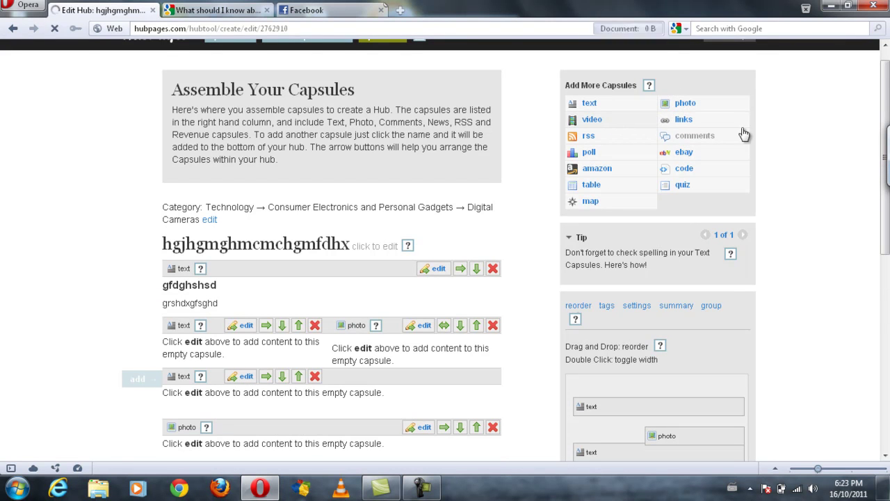
Move the added full-width photo capsule above the added text capsule and toggle it to half width
{"action": "left_click_drag", "start_coordinate": [887, 83], "coordinate": [887, 111]}
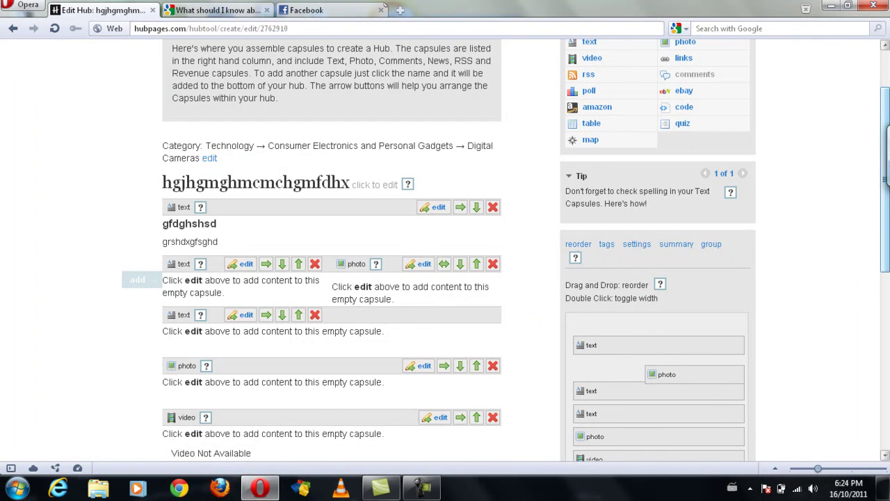
{"action": "scroll", "coordinate": [446, 250], "scroll_direction": "down", "scroll_amount": 2}
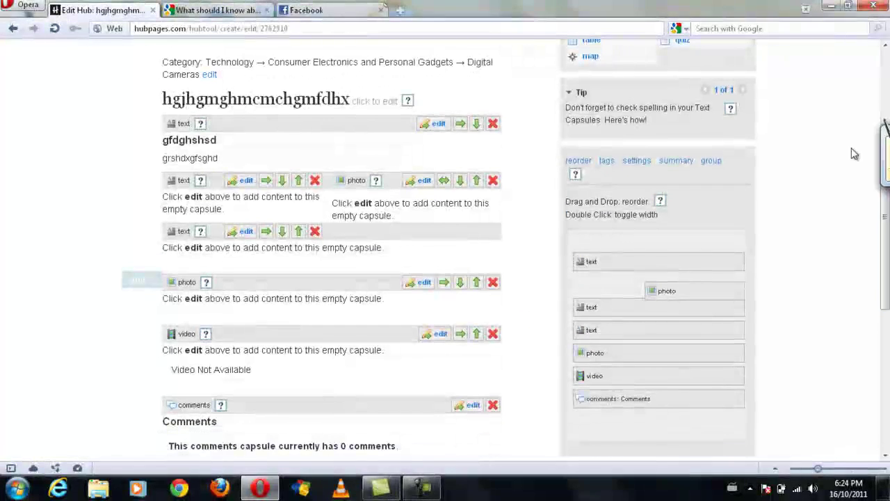
{"action": "left_click_drag", "start_coordinate": [617, 354], "coordinate": [626, 324]}
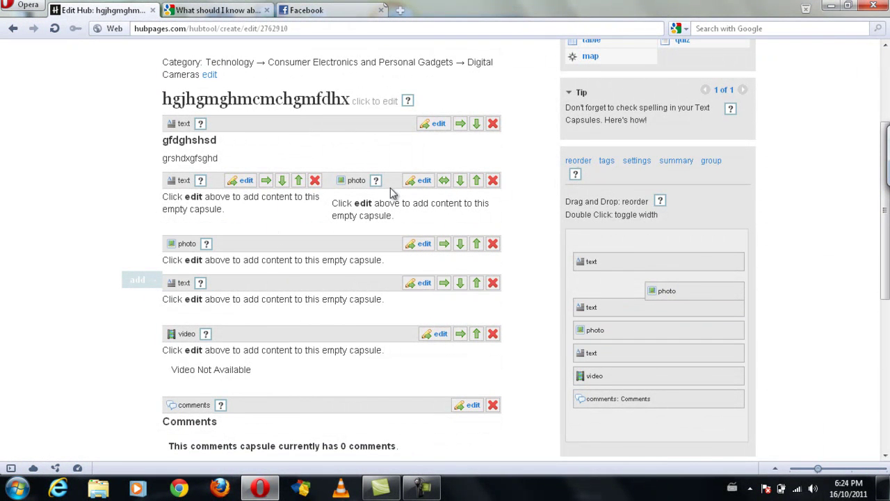
{"action": "double_click", "coordinate": [664, 331]}
Choose the image _MG_0895_610x406 for the lower photo capsule, enable viewing the original size on click, and save the capsule
{"action": "left_click", "coordinate": [408, 248]}
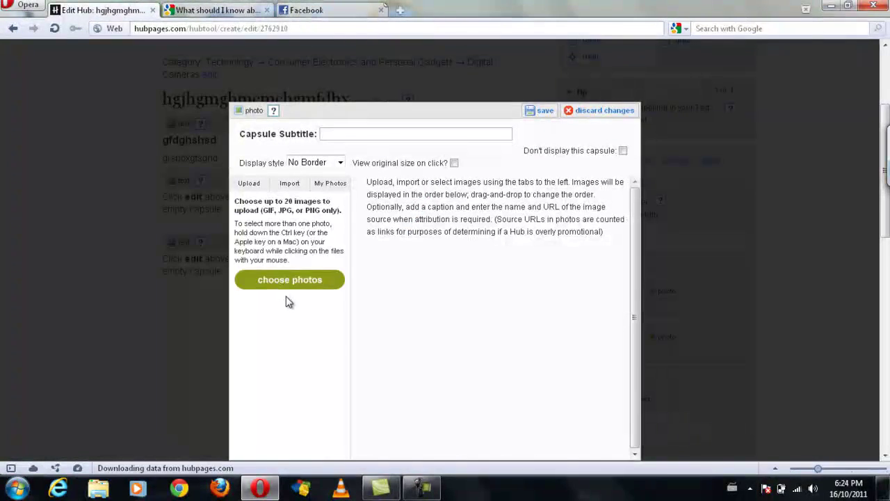
{"action": "left_click", "coordinate": [289, 283]}
{"action": "left_click", "coordinate": [106, 87]}
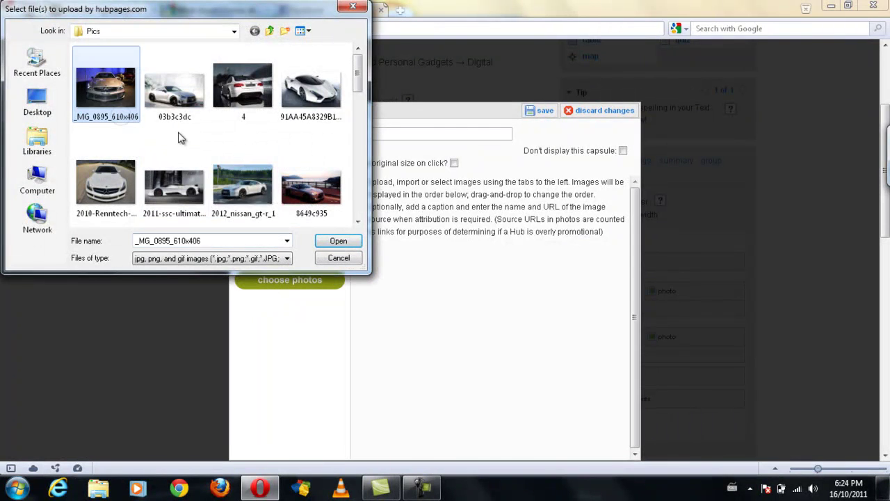
{"action": "left_click", "coordinate": [341, 242]}
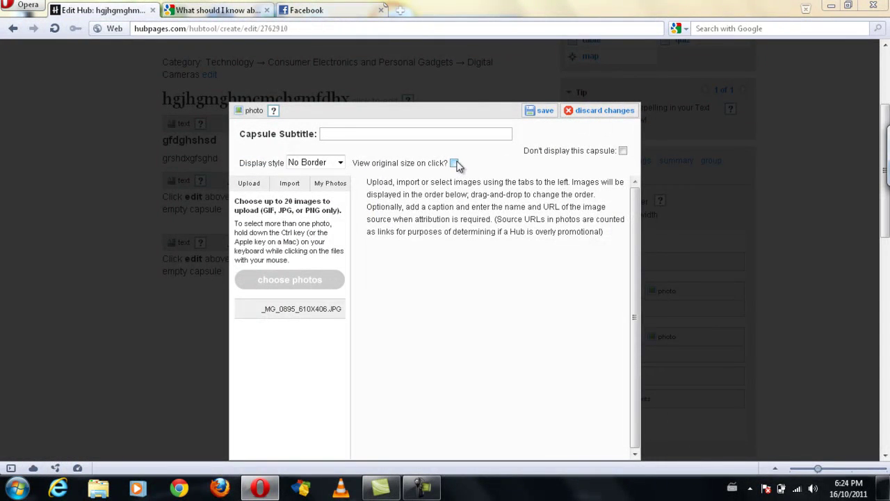
{"action": "left_click", "coordinate": [454, 164]}
{"action": "left_click", "coordinate": [541, 111]}
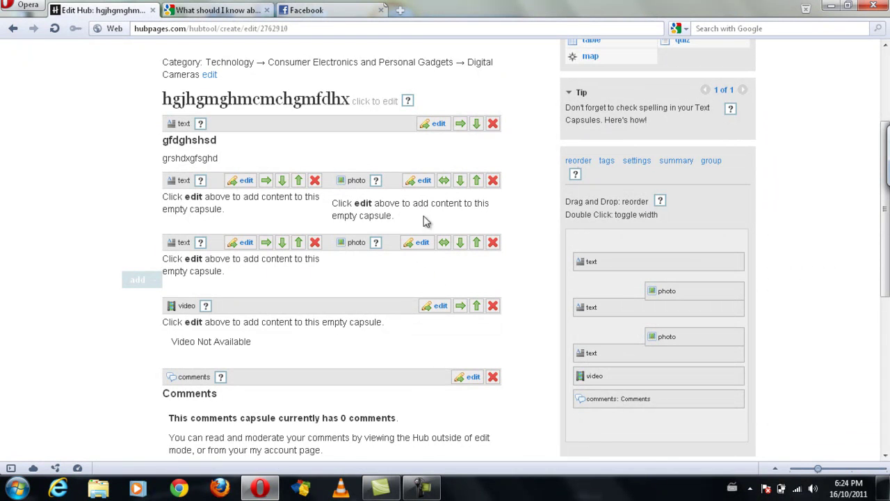
Try to upload the image _MG_0895_610x406 to the lower photo capsule, and discard the capsule's changes
{"action": "left_click", "coordinate": [420, 242]}
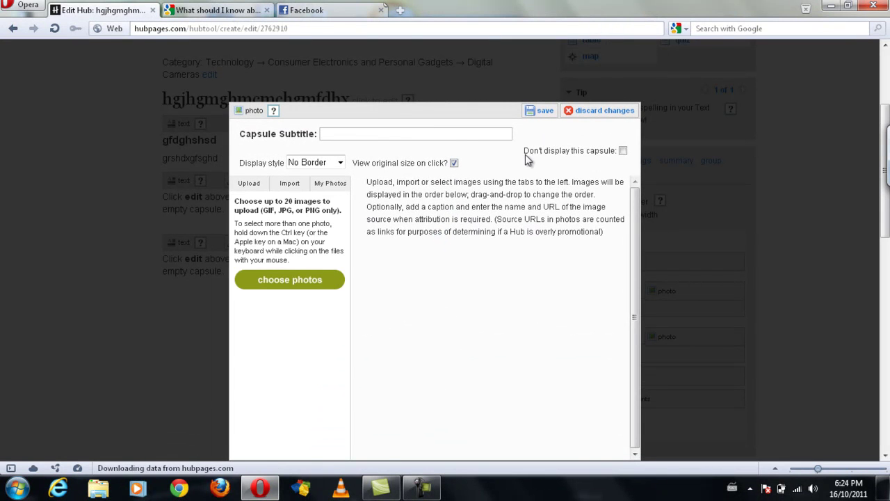
{"action": "left_click", "coordinate": [330, 285]}
{"action": "left_click", "coordinate": [106, 94]}
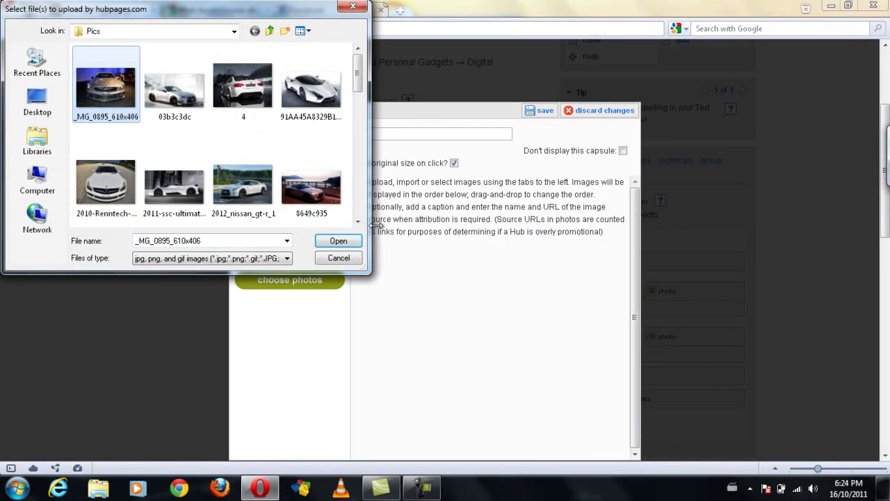
{"action": "left_click", "coordinate": [338, 241]}
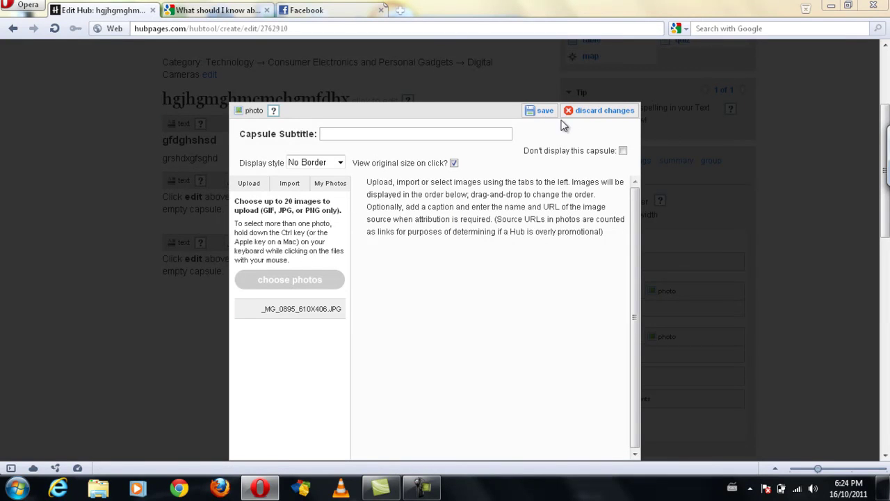
{"action": "left_click", "coordinate": [604, 110]}
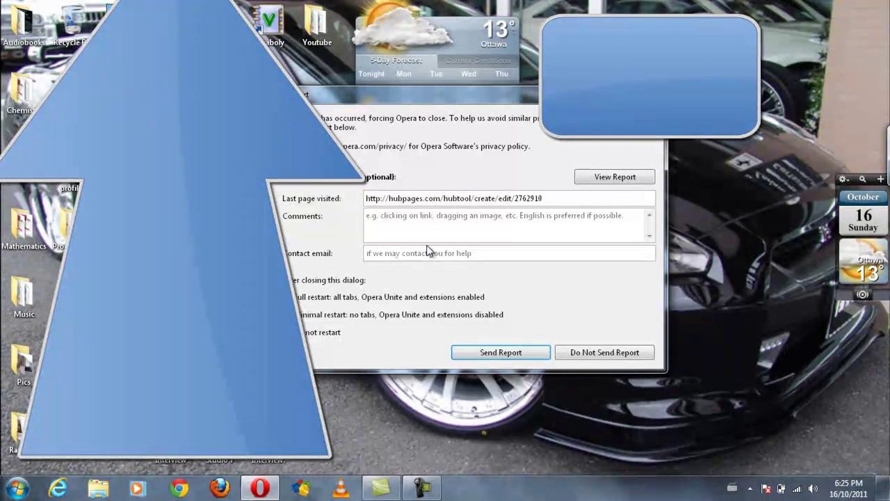
Close the Opera crash report without sending it and restore the Hub editing page
{"action": "left_click", "coordinate": [590, 357]}
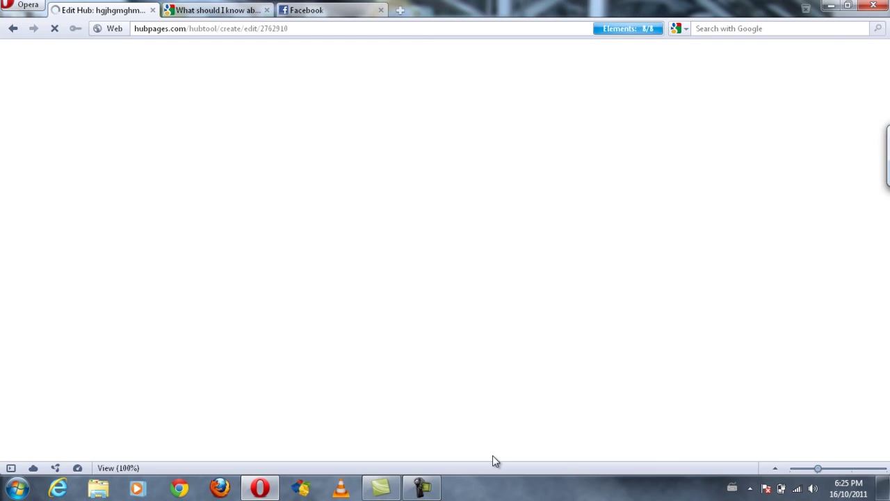
{"action": "left_click", "coordinate": [432, 493]}
{"action": "mouse_move", "coordinate": [433, 491]}
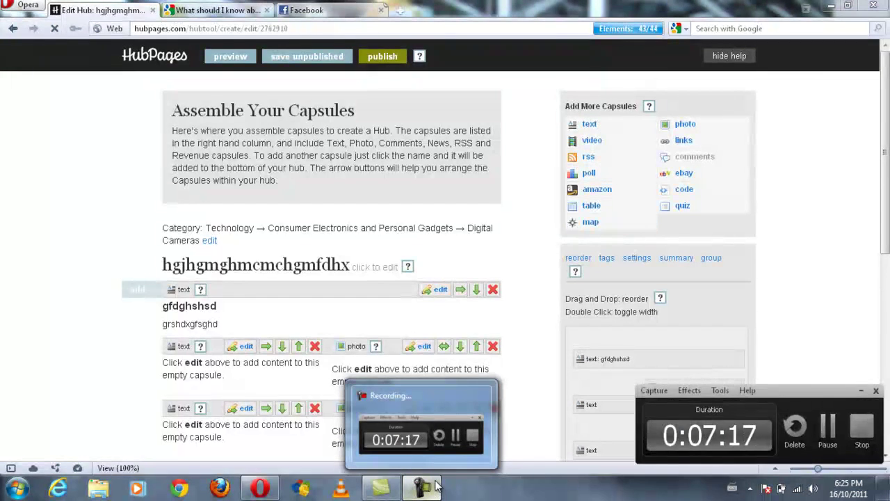
{"action": "left_click", "coordinate": [436, 491]}
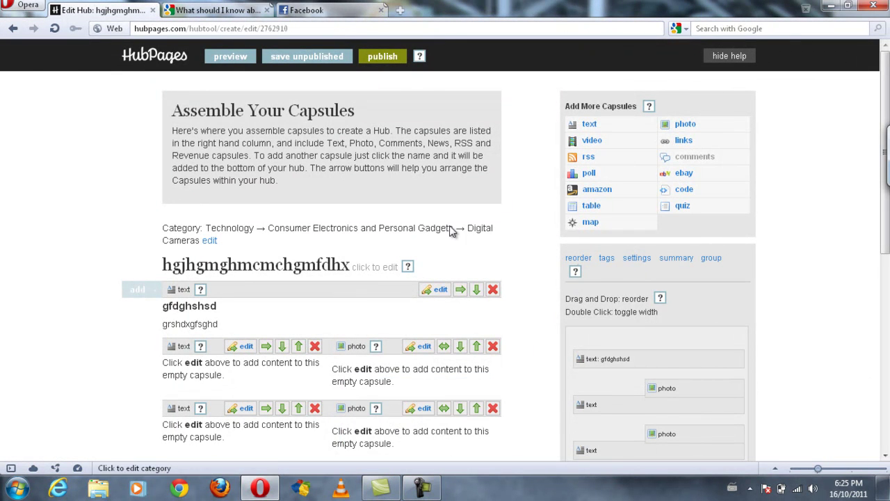
Look at the Hub's summary section and its tags section, placing the cursor in each entry field
{"action": "mouse_move", "coordinate": [887, 76]}
{"action": "left_mouse_down"}
{"action": "mouse_move", "coordinate": [886, 231]}
{"action": "mouse_move", "coordinate": [885, 93]}
{"action": "mouse_move", "coordinate": [884, 209]}
{"action": "mouse_move", "coordinate": [874, 77]}
{"action": "left_mouse_up"}
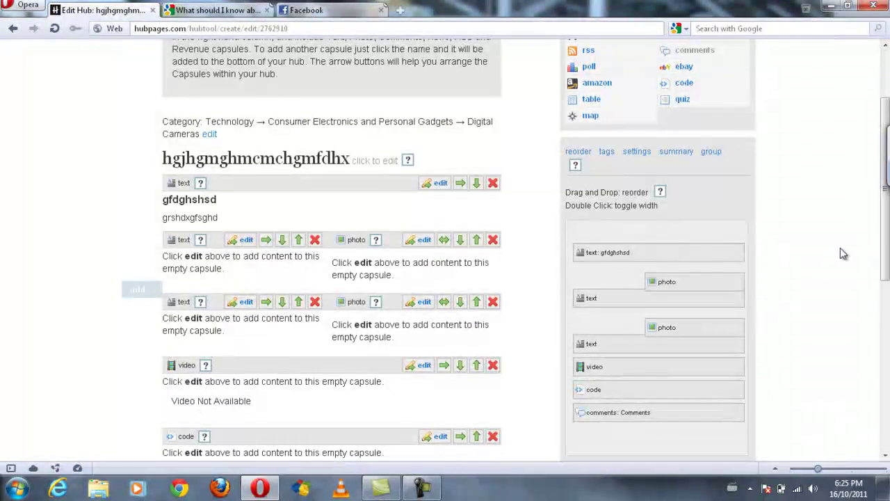
{"action": "scroll", "coordinate": [827, 264], "scroll_direction": "down", "scroll_amount": 5}
{"action": "scroll", "coordinate": [626, 202], "scroll_direction": "up", "scroll_amount": 5}
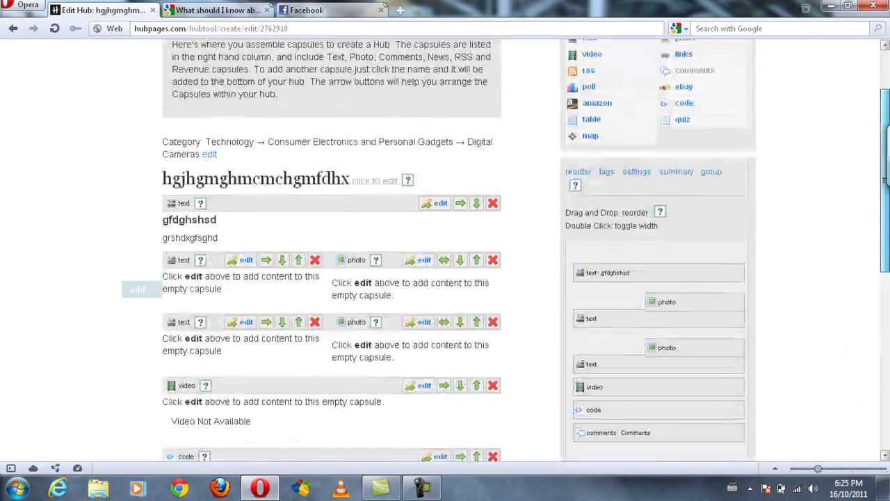
{"action": "left_click", "coordinate": [676, 172]}
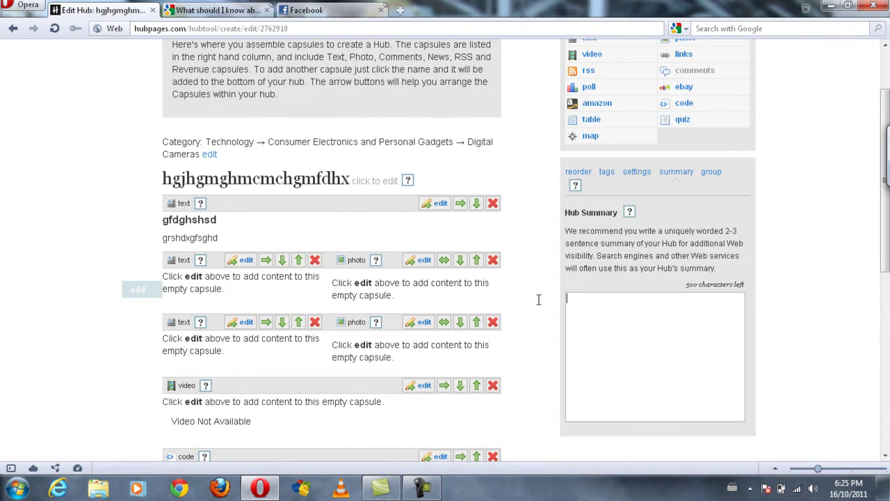
{"action": "left_click", "coordinate": [604, 355]}
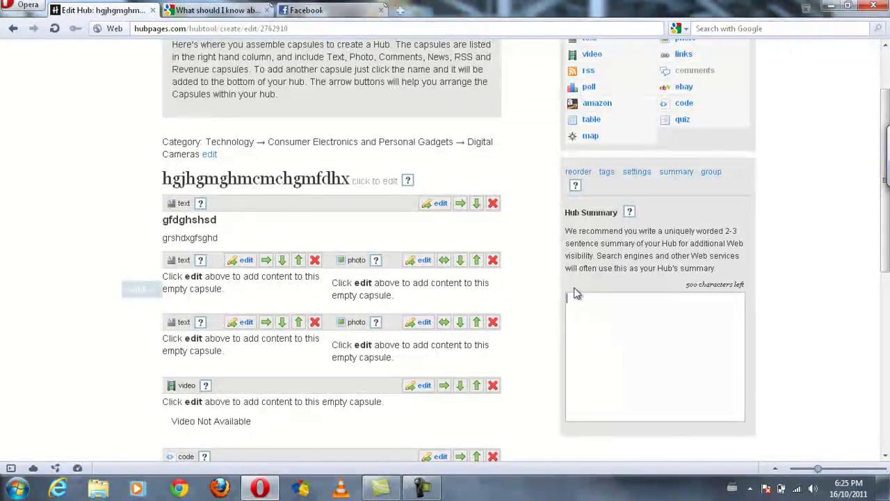
{"action": "left_click", "coordinate": [607, 172]}
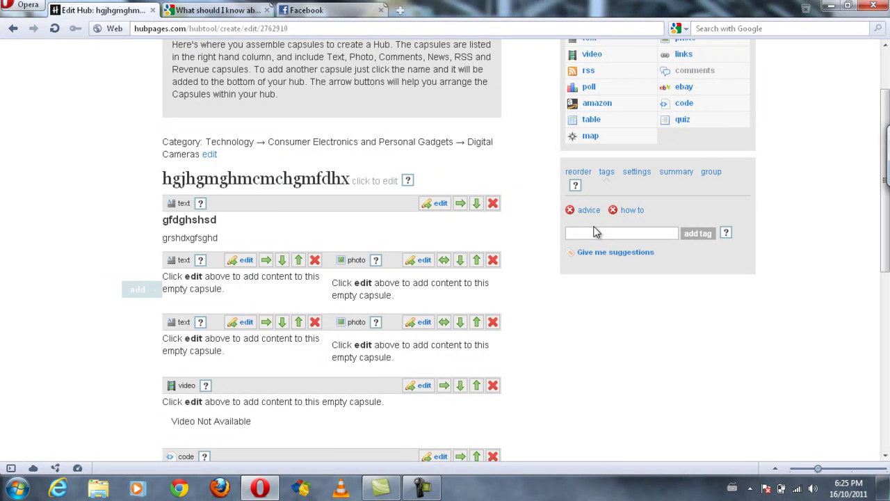
{"action": "left_click", "coordinate": [596, 233]}
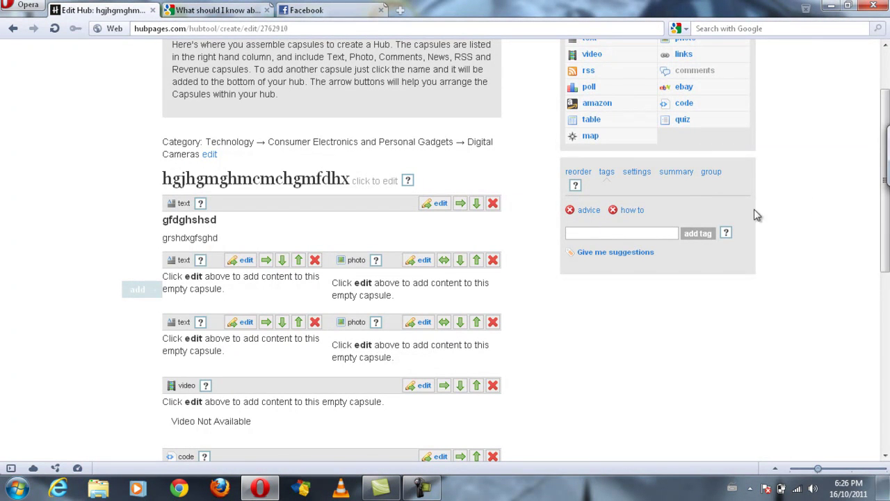
Try to publish the Hub, and save it as an unpublished draft instead
{"action": "left_click_drag", "start_coordinate": [887, 97], "coordinate": [887, 59]}
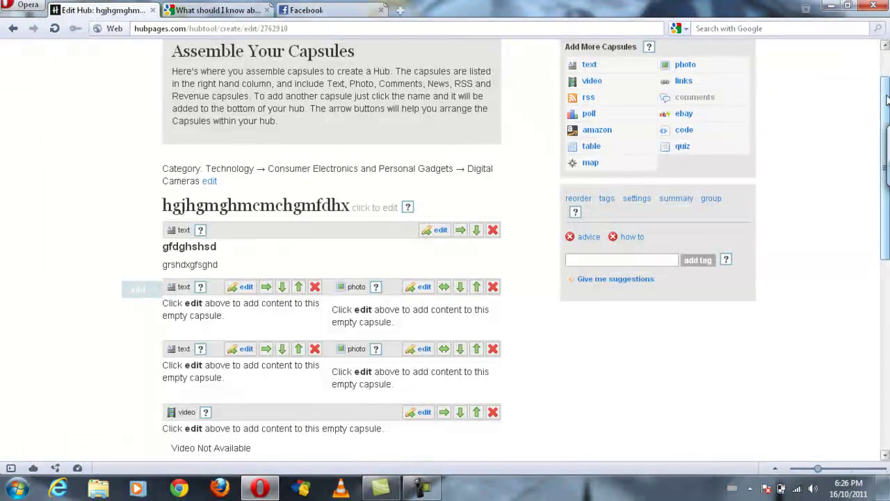
{"action": "scroll", "coordinate": [886, 129], "scroll_direction": "down", "scroll_amount": 3}
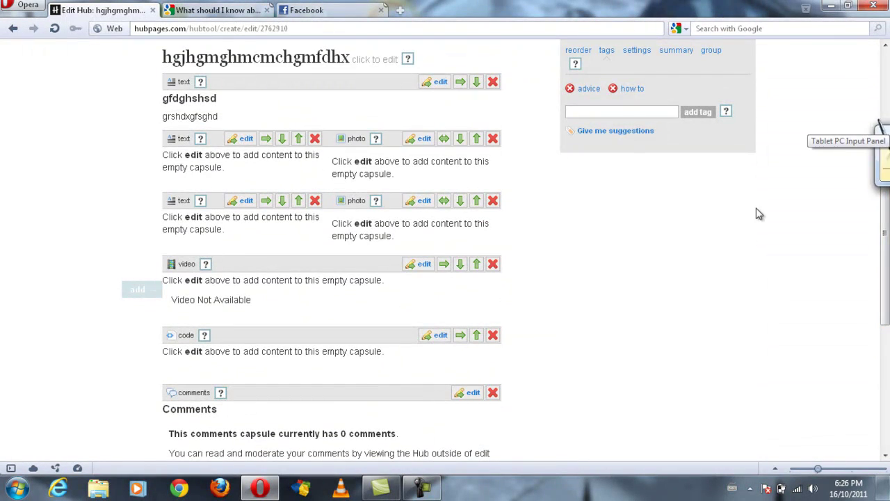
{"action": "scroll", "coordinate": [886, 188], "scroll_direction": "up", "scroll_amount": 2}
{"action": "scroll", "coordinate": [883, 174], "scroll_direction": "up", "scroll_amount": 4}
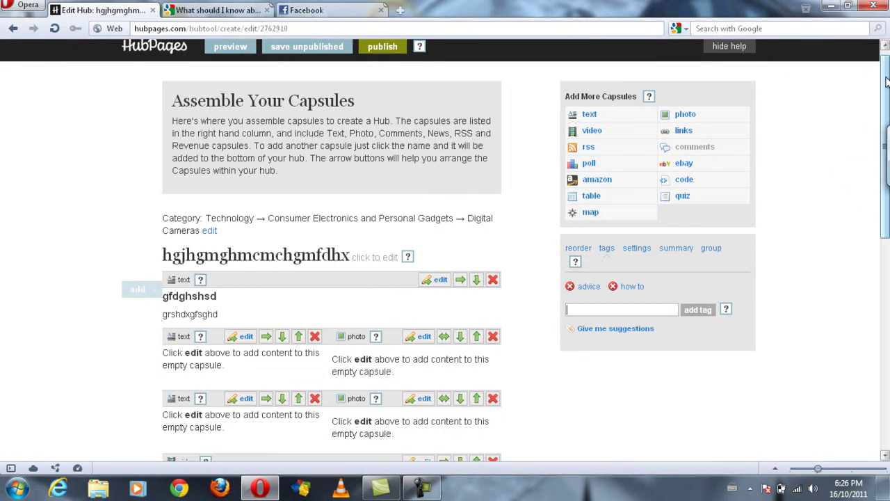
{"action": "scroll", "coordinate": [886, 91], "scroll_direction": "down", "scroll_amount": 1}
{"action": "scroll", "coordinate": [887, 90], "scroll_direction": "up", "scroll_amount": 2}
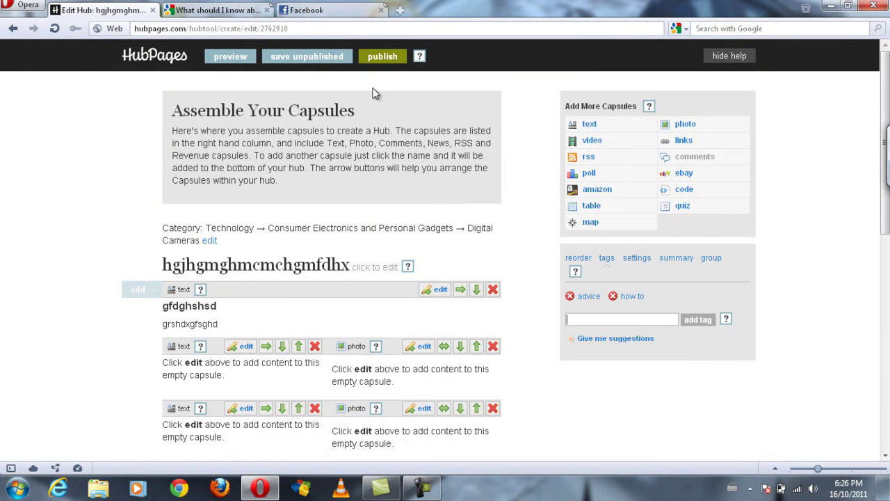
{"action": "left_click", "coordinate": [378, 61]}
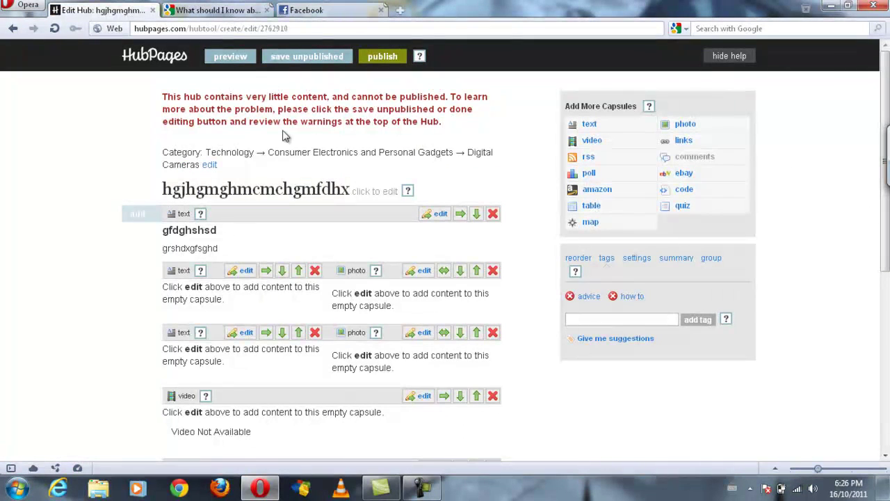
{"action": "left_click", "coordinate": [307, 57]}
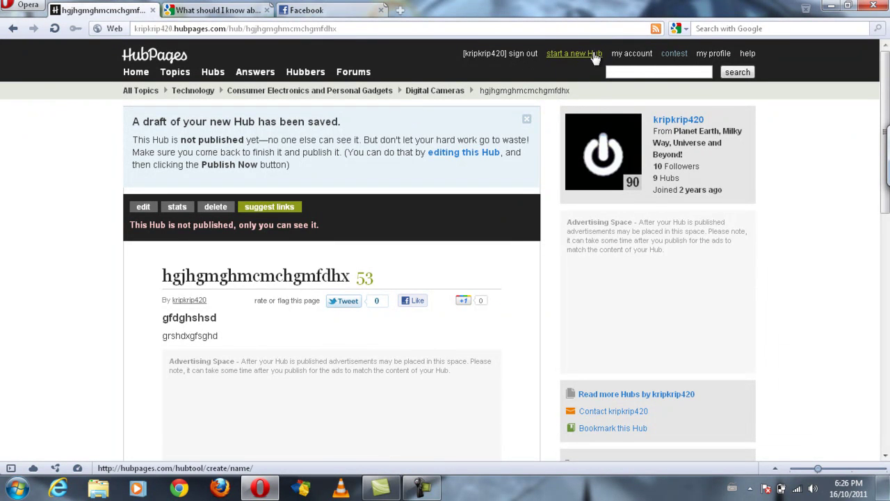
Open the Hub "Writer's Block-Get Your Creative Juices Flowing!" from the profile page and look through its layout
{"action": "left_click", "coordinate": [714, 54]}
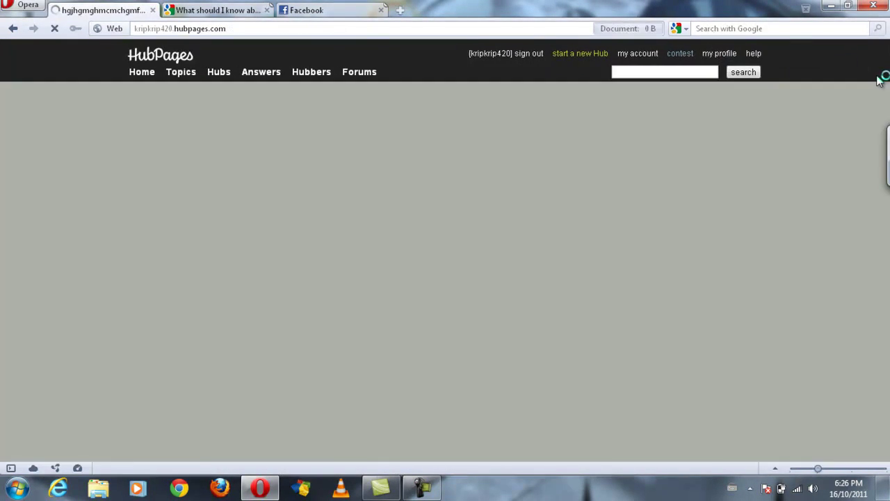
{"action": "scroll", "coordinate": [882, 98], "scroll_direction": "down", "scroll_amount": 2}
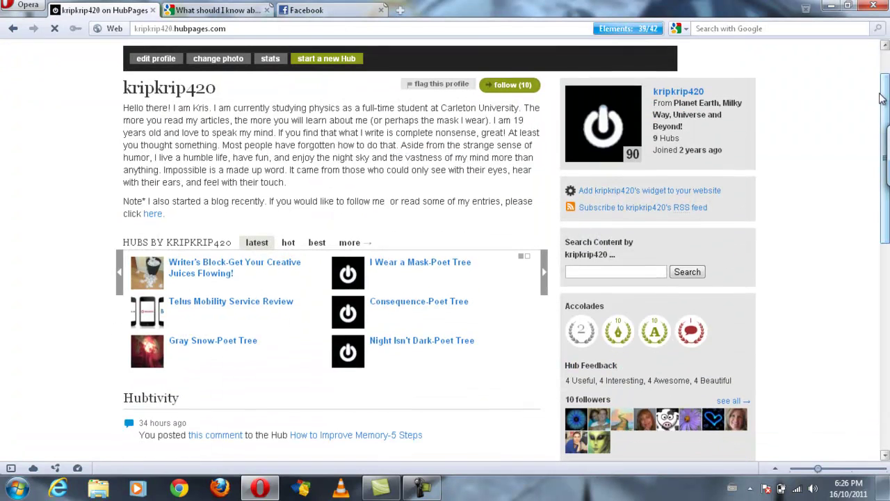
{"action": "left_click", "coordinate": [215, 262]}
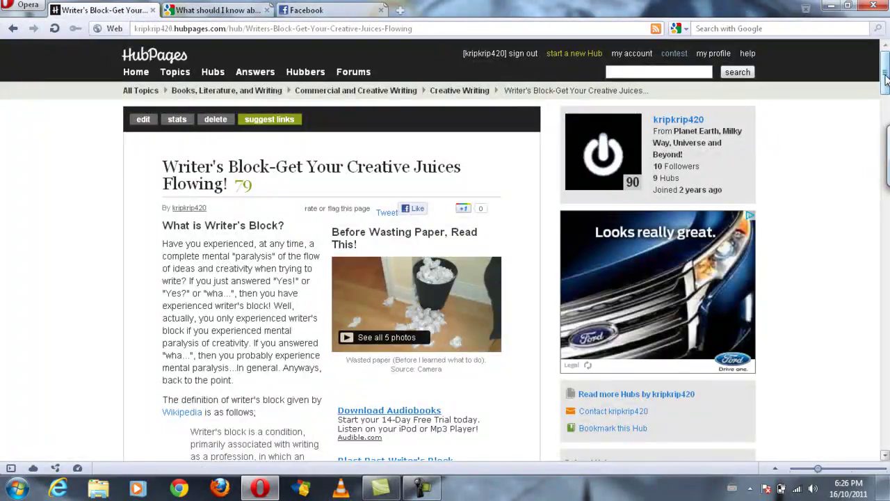
{"action": "scroll", "coordinate": [886, 143], "scroll_direction": "down", "scroll_amount": 10}
{"action": "mouse_move", "coordinate": [885, 142]}
{"action": "left_mouse_down"}
{"action": "mouse_move", "coordinate": [885, 298]}
{"action": "mouse_move", "coordinate": [885, 146]}
{"action": "left_mouse_up"}
{"action": "scroll", "coordinate": [499, 132], "scroll_direction": "up", "scroll_amount": 10}
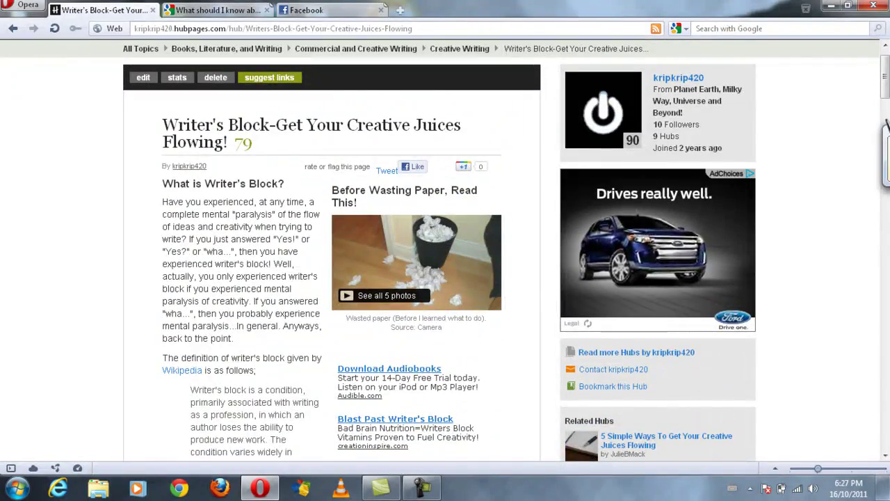
{"action": "scroll", "coordinate": [800, 80], "scroll_direction": "up", "scroll_amount": 1}
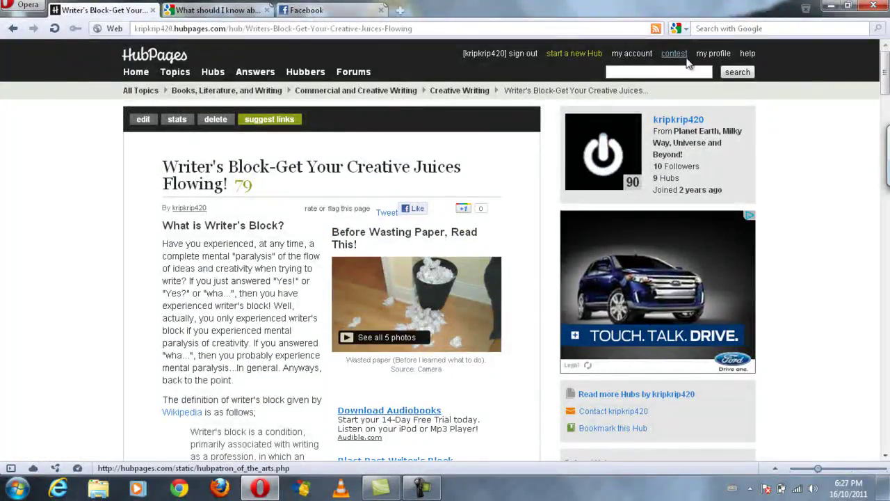
Open "Water-The Future of War?" from the profile's hot Hubs and view its soldier photo at full size
{"action": "left_click", "coordinate": [713, 56]}
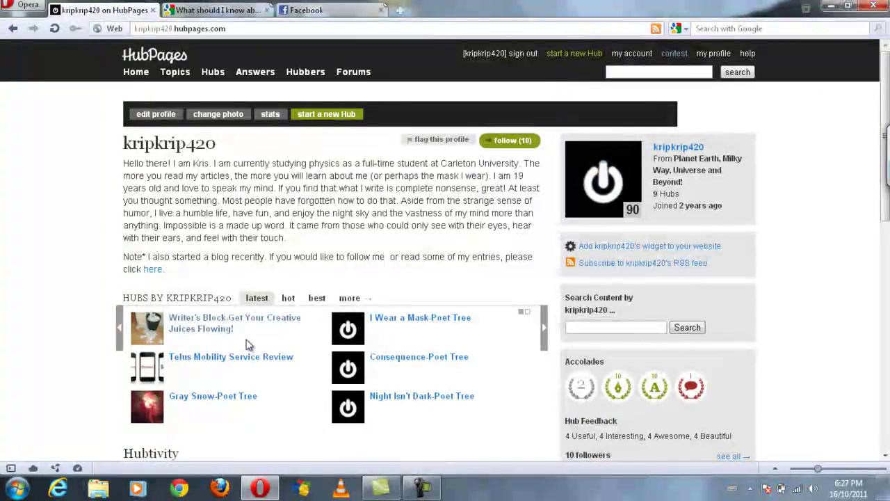
{"action": "left_click", "coordinate": [290, 298]}
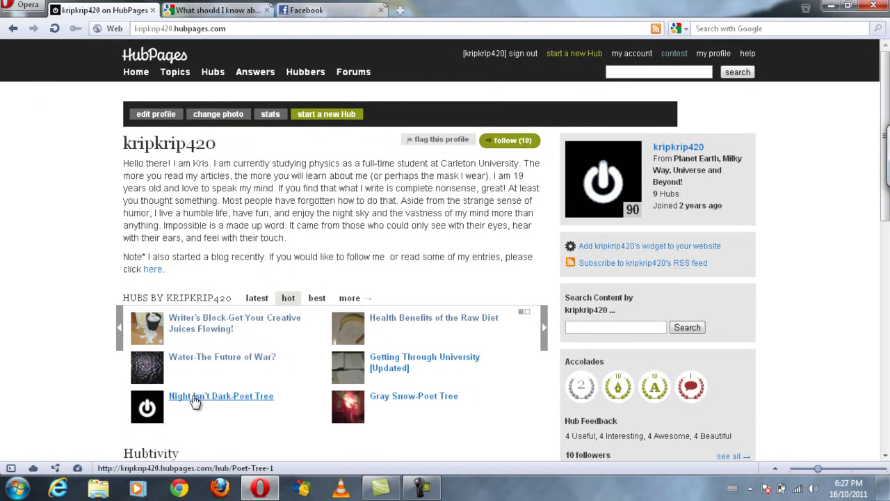
{"action": "left_click", "coordinate": [209, 358]}
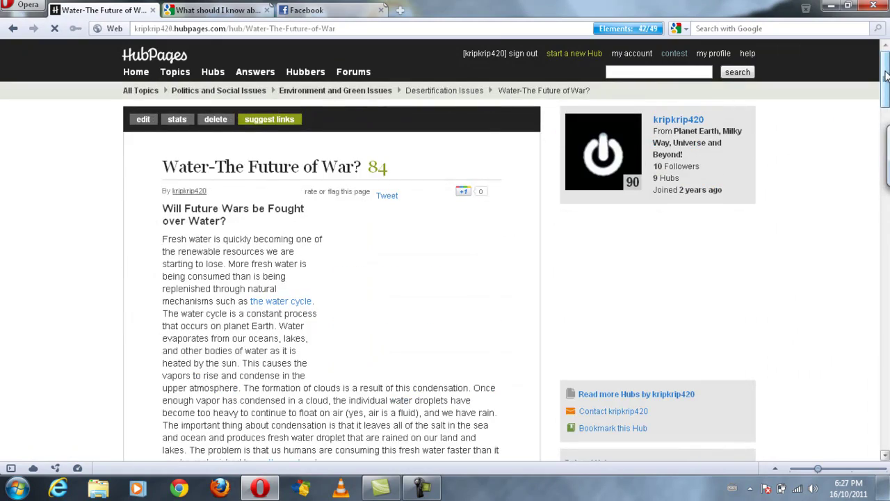
{"action": "scroll", "coordinate": [887, 76], "scroll_direction": "down", "scroll_amount": 10}
{"action": "scroll", "coordinate": [331, 251], "scroll_direction": "down", "scroll_amount": 10}
{"action": "scroll", "coordinate": [331, 250], "scroll_direction": "up", "scroll_amount": 8}
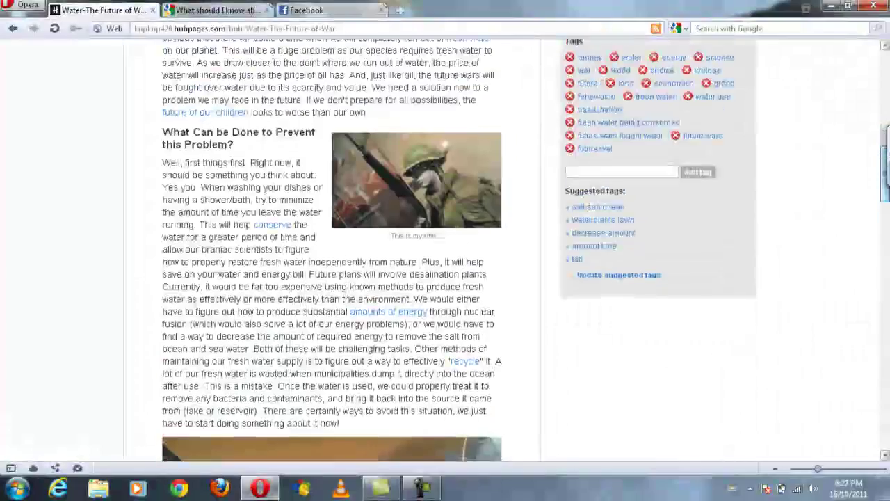
{"action": "left_click", "coordinate": [394, 186]}
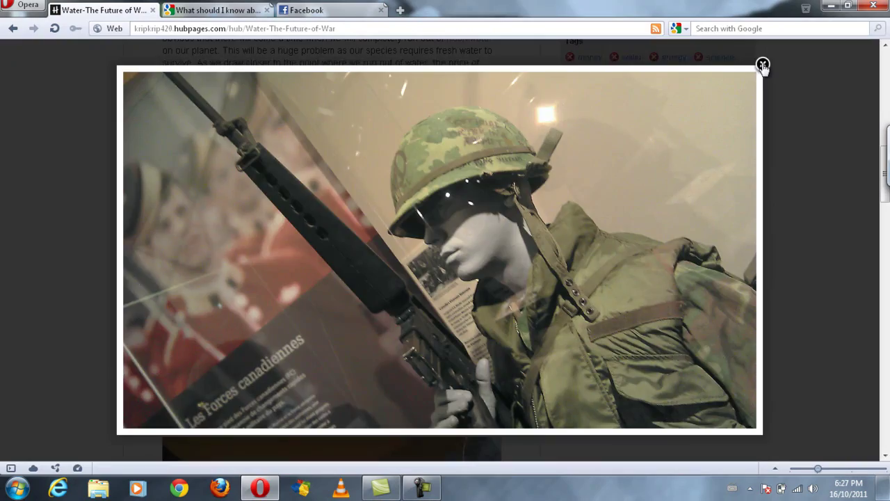
{"action": "left_click", "coordinate": [763, 66]}
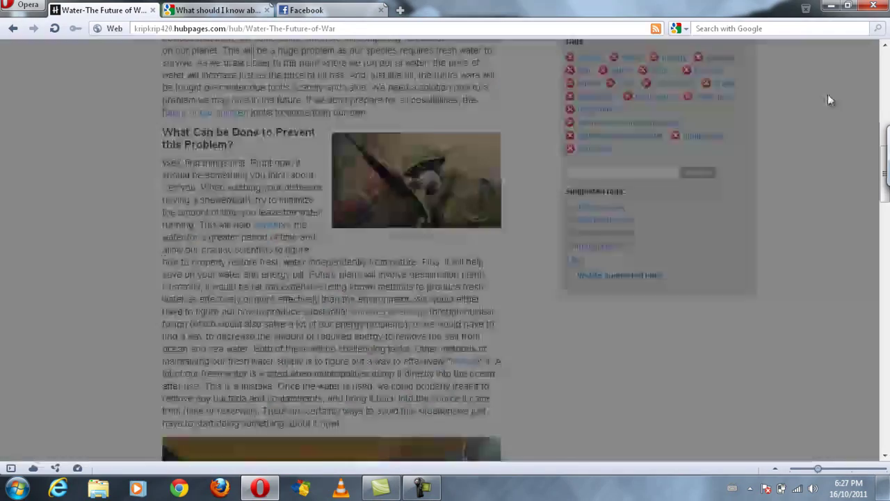
Examine how the text sections, half-width and full-width photos and tags are arranged throughout the water article
{"action": "scroll", "coordinate": [886, 198], "scroll_direction": "up", "scroll_amount": 3}
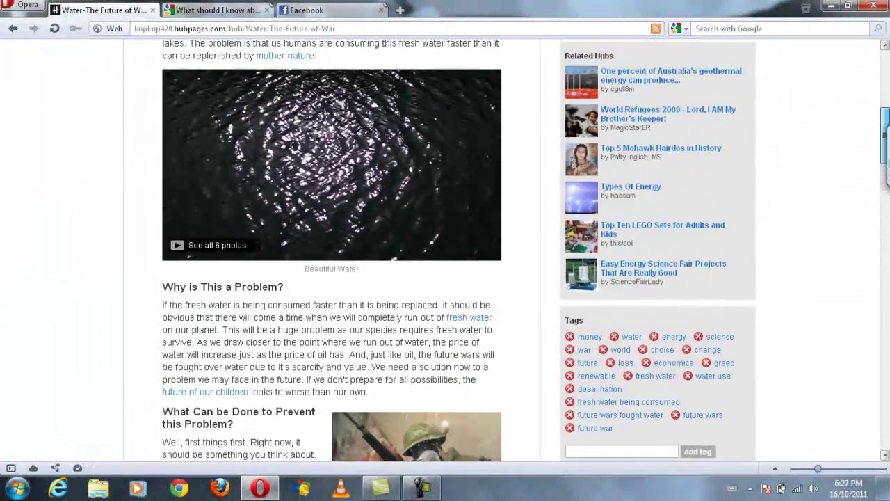
{"action": "scroll", "coordinate": [886, 199], "scroll_direction": "down", "scroll_amount": 15}
{"action": "scroll", "coordinate": [445, 264], "scroll_direction": "down", "scroll_amount": 15}
{"action": "scroll", "coordinate": [445, 265], "scroll_direction": "up", "scroll_amount": 14}
{"action": "scroll", "coordinate": [887, 99], "scroll_direction": "up", "scroll_amount": 20}
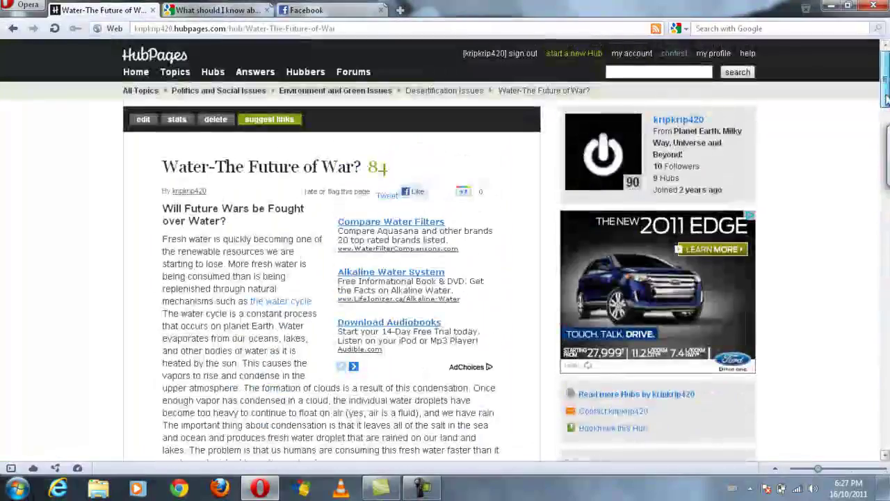
{"action": "scroll", "coordinate": [886, 99], "scroll_direction": "down", "scroll_amount": 10}
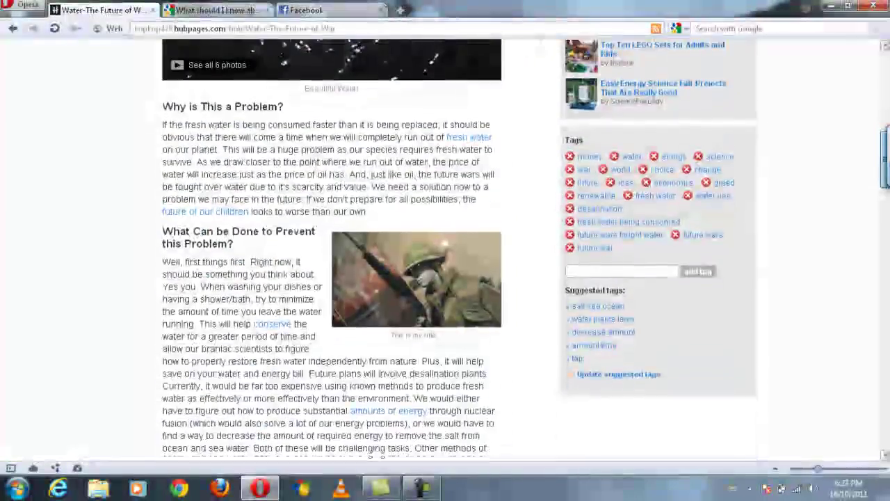
{"action": "scroll", "coordinate": [886, 156], "scroll_direction": "down", "scroll_amount": 6}
{"action": "mouse_move", "coordinate": [885, 271]}
{"action": "left_mouse_down"}
{"action": "mouse_move", "coordinate": [887, 358]}
{"action": "mouse_move", "coordinate": [887, 274]}
{"action": "left_mouse_up"}
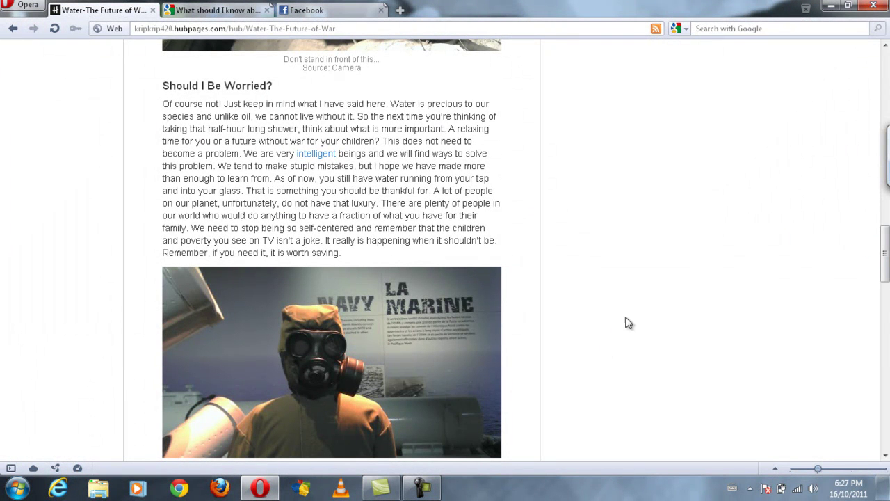
{"action": "scroll", "coordinate": [612, 306], "scroll_direction": "down", "scroll_amount": 2}
{"action": "scroll", "coordinate": [601, 278], "scroll_direction": "up", "scroll_amount": 10}
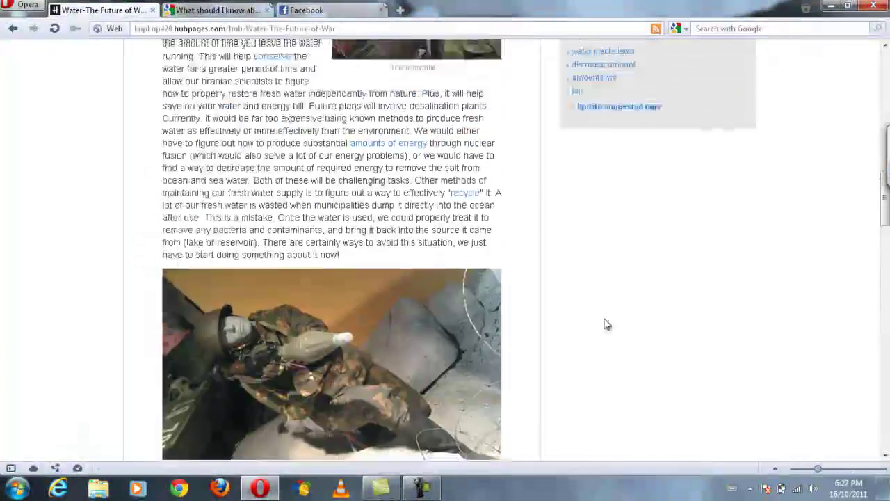
Open the HubPages help FAQ and go from there to the Learning Center contents page
{"action": "scroll", "coordinate": [600, 250], "scroll_direction": "up", "scroll_amount": 15}
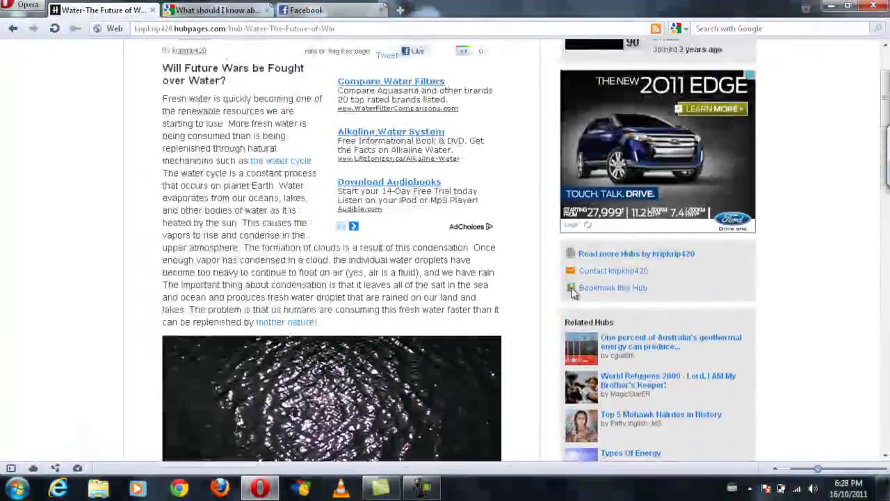
{"action": "scroll", "coordinate": [574, 303], "scroll_direction": "up", "scroll_amount": 4}
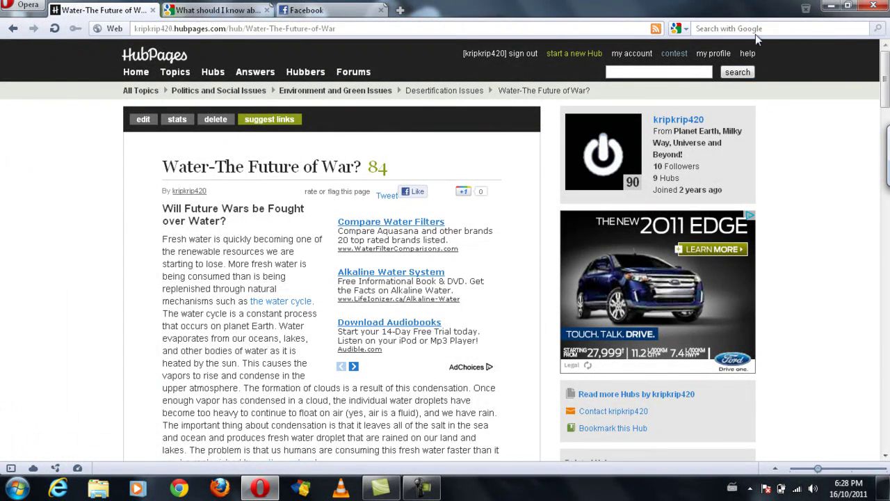
{"action": "left_click", "coordinate": [747, 62]}
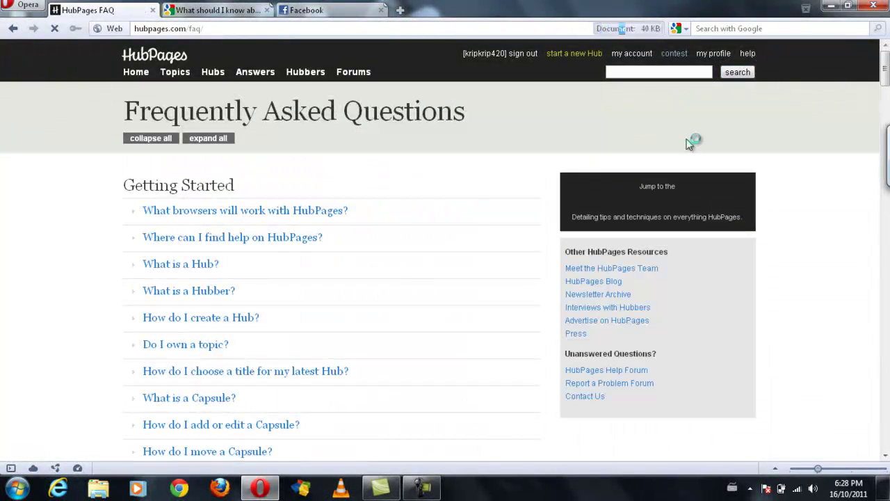
{"action": "left_click", "coordinate": [611, 201]}
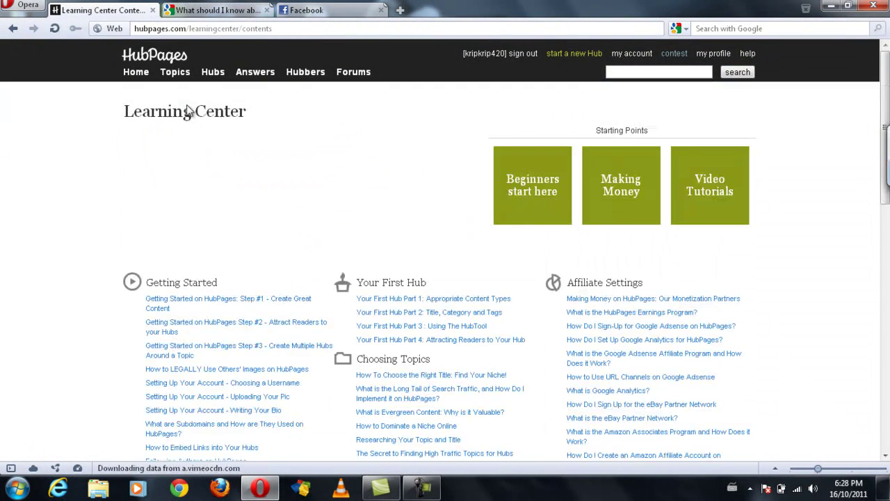
{"action": "left_click", "coordinate": [423, 489]}
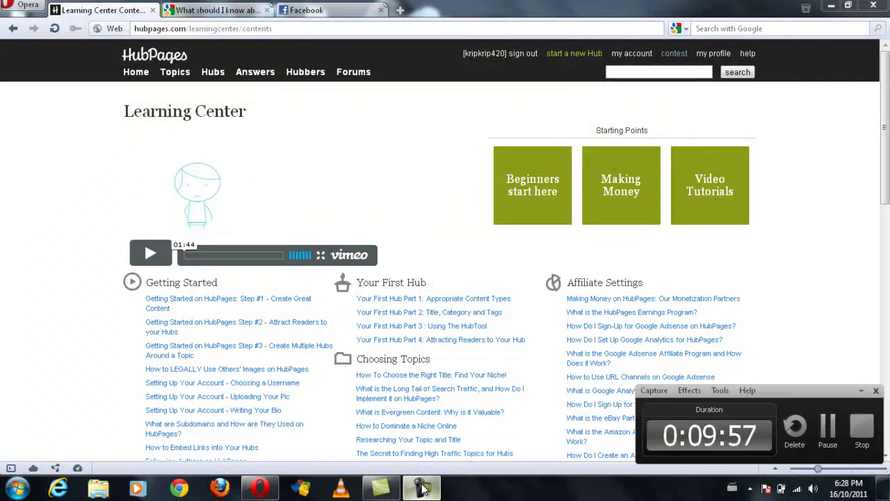
{"action": "left_click", "coordinate": [423, 489]}
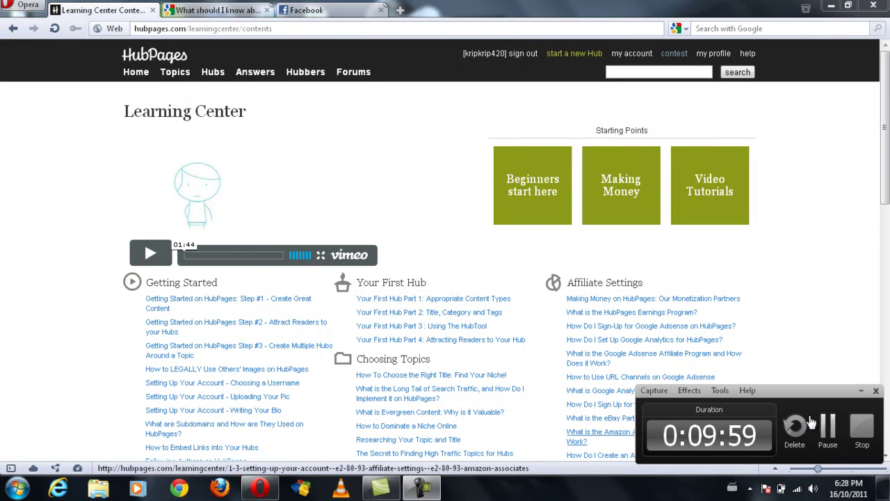